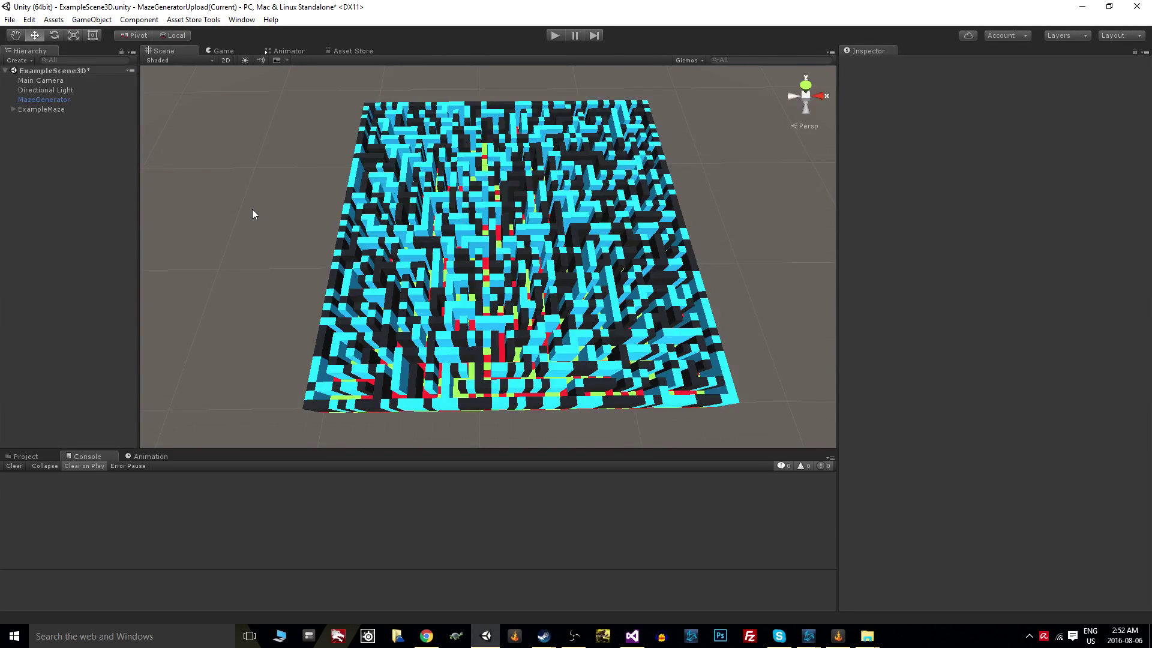
Select the MazeGenerator object and switch its Make Plazas option off and on to examine the plaza settings
{"action": "left_click", "coordinate": [67, 100]}
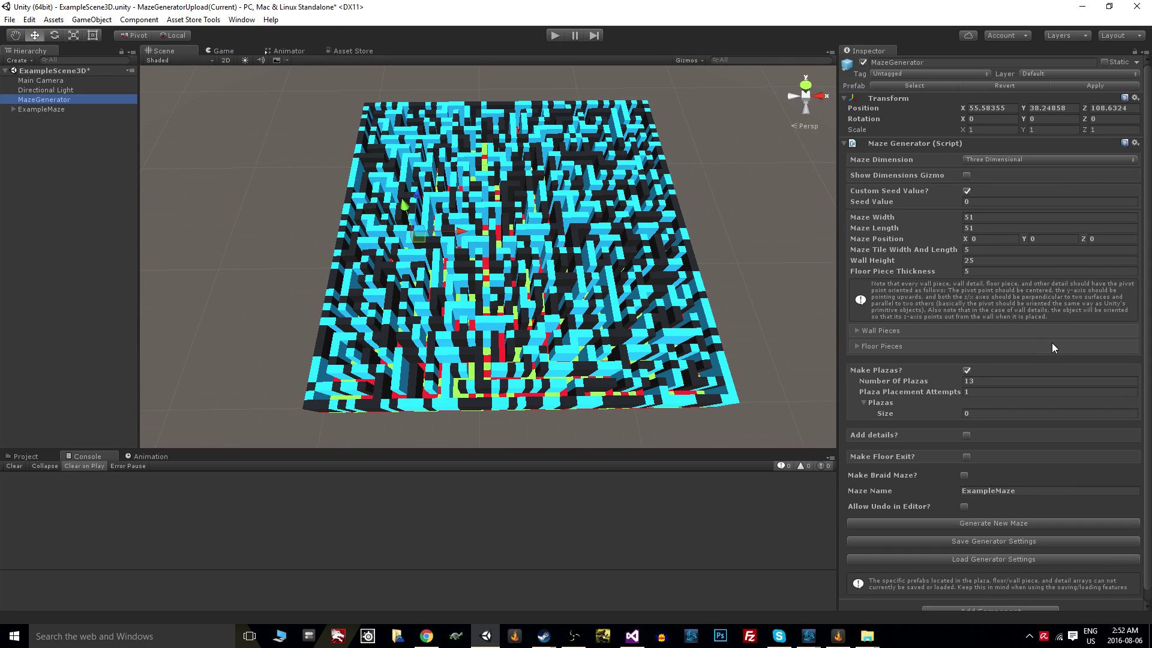
{"action": "scroll", "coordinate": [996, 360], "scroll_direction": "down", "scroll_amount": 1}
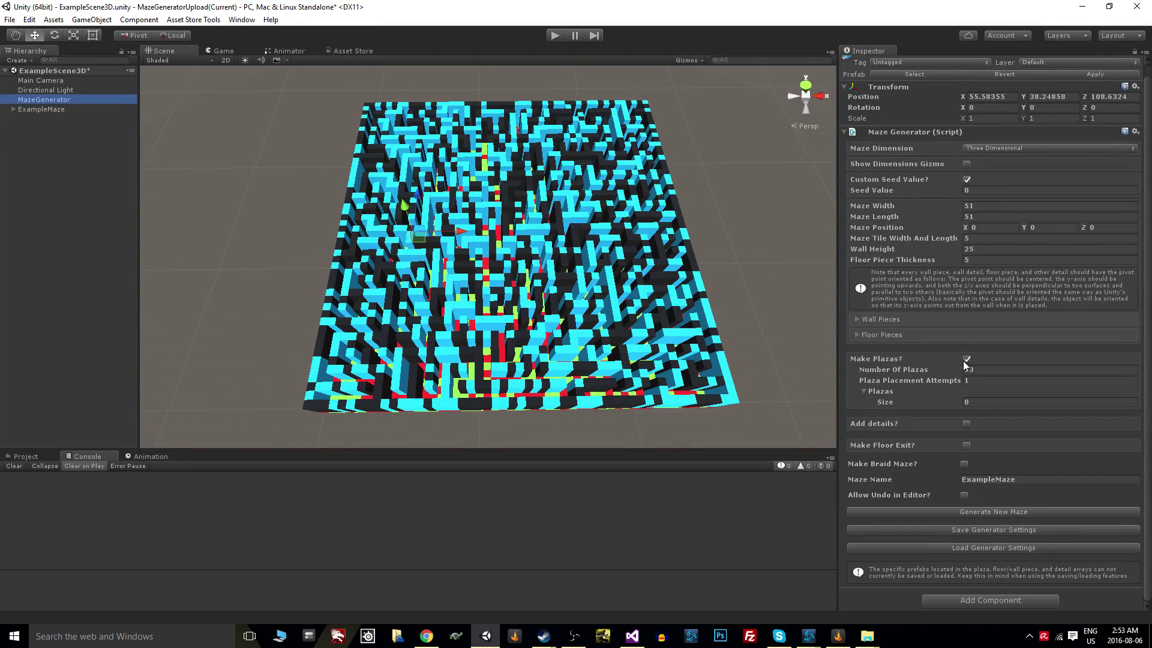
{"action": "left_click_drag", "start_coordinate": [868, 369], "coordinate": [877, 369]}
{"action": "left_click", "coordinate": [966, 359]}
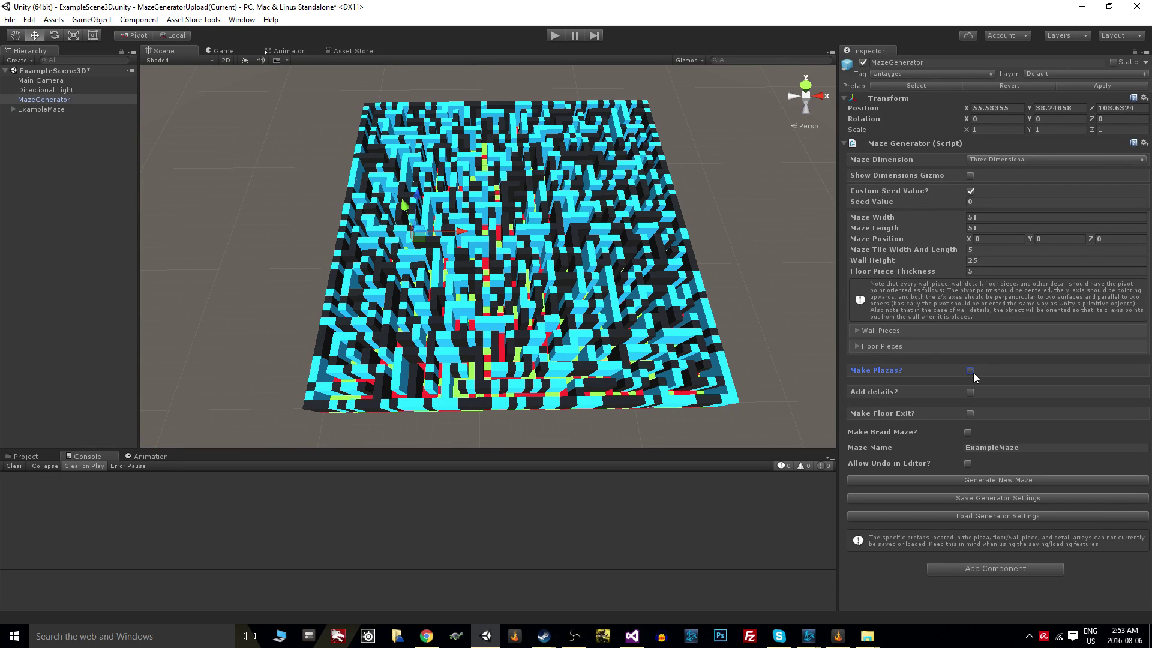
{"action": "left_click", "coordinate": [971, 371]}
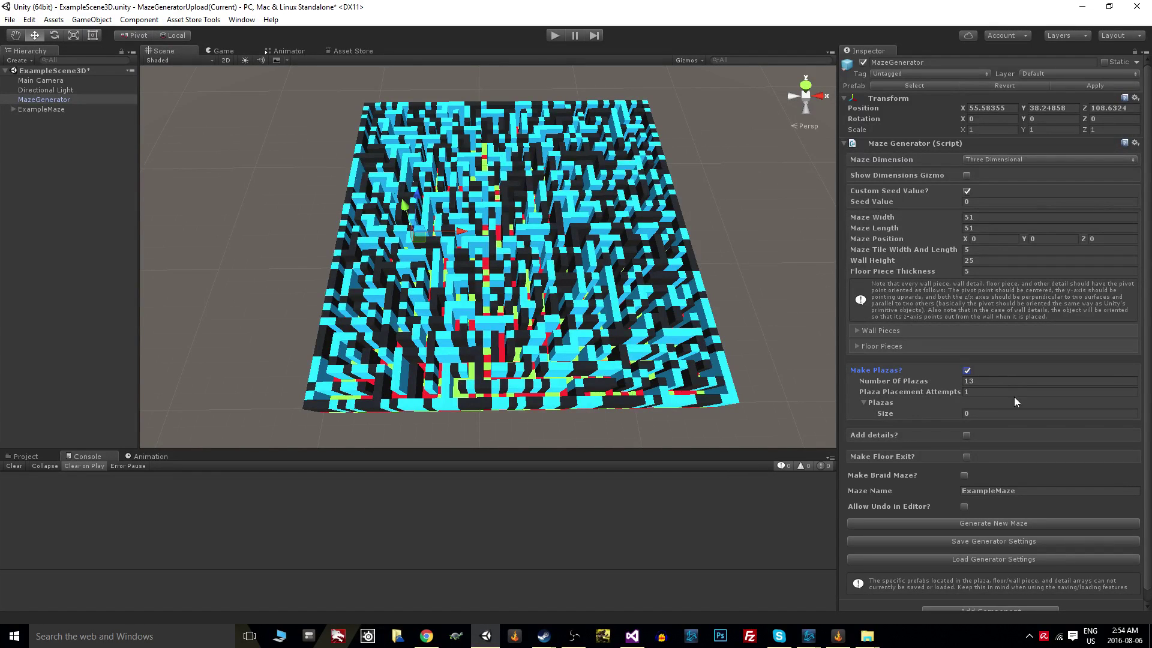
Set the size of the maze generator's Plazas array to 1
{"action": "left_click", "coordinate": [1004, 383]}
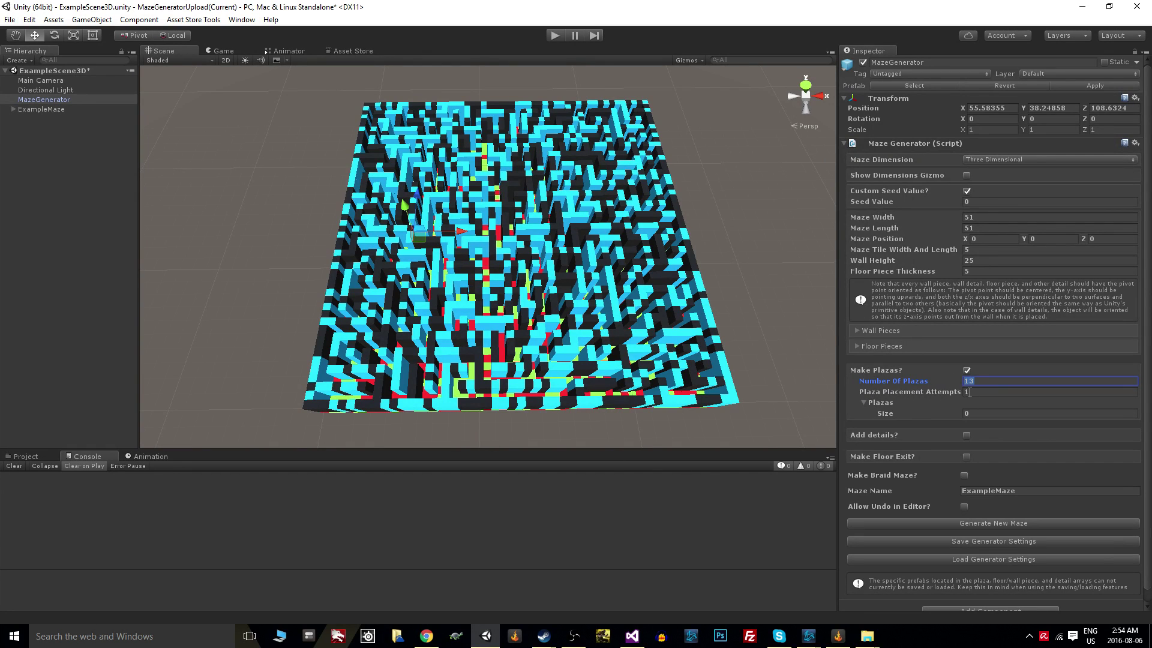
{"action": "key", "text": "Tab"}
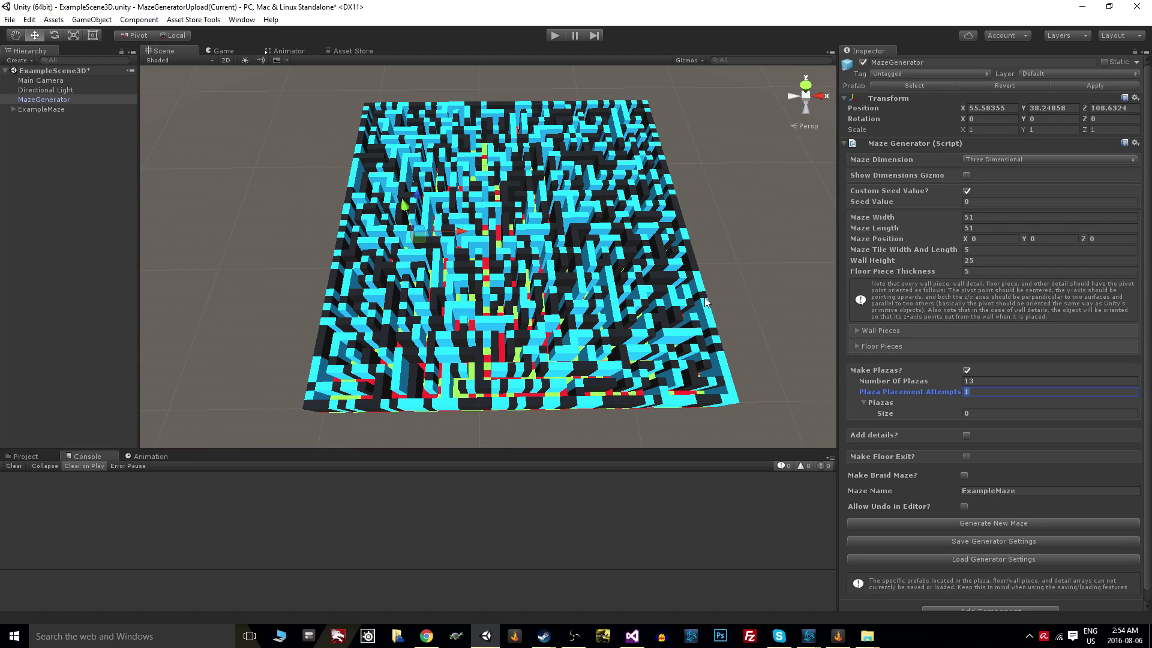
{"action": "left_click", "coordinate": [986, 388]}
{"action": "left_click", "coordinate": [1001, 382]}
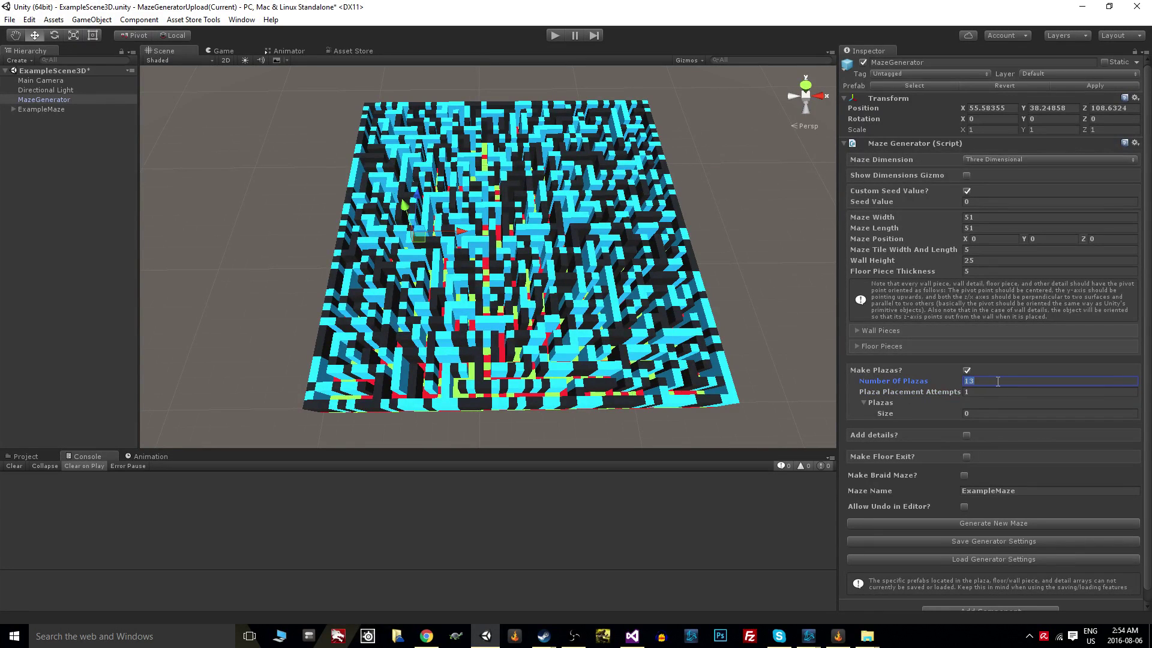
{"action": "left_click", "coordinate": [974, 415]}
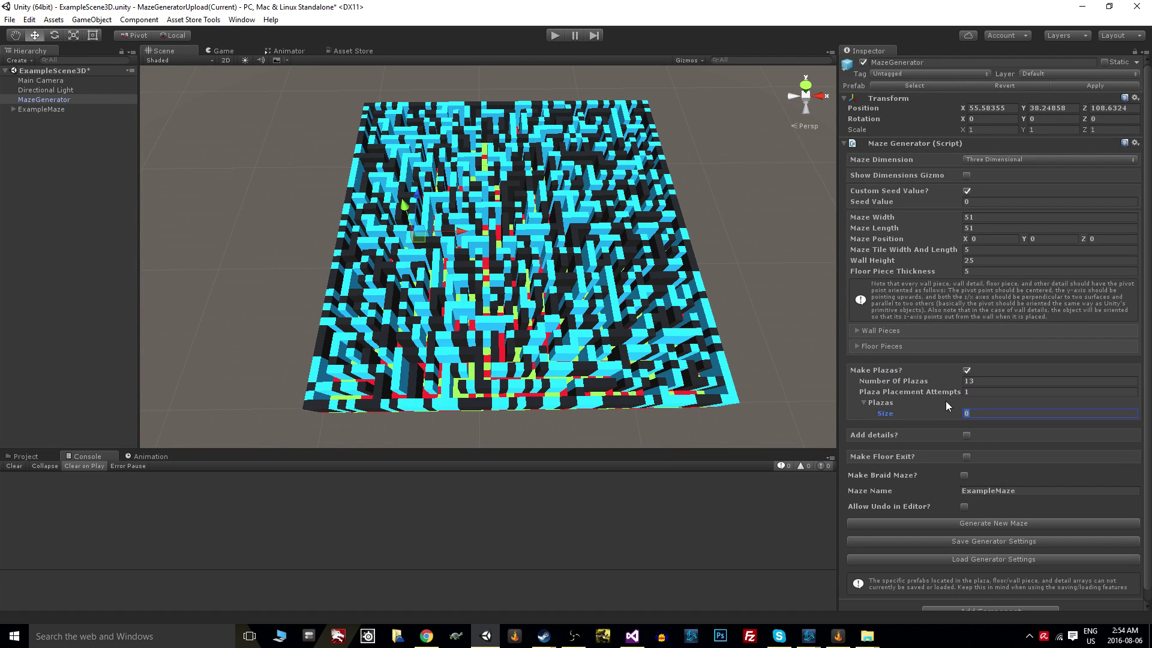
{"action": "type", "text": "1"}
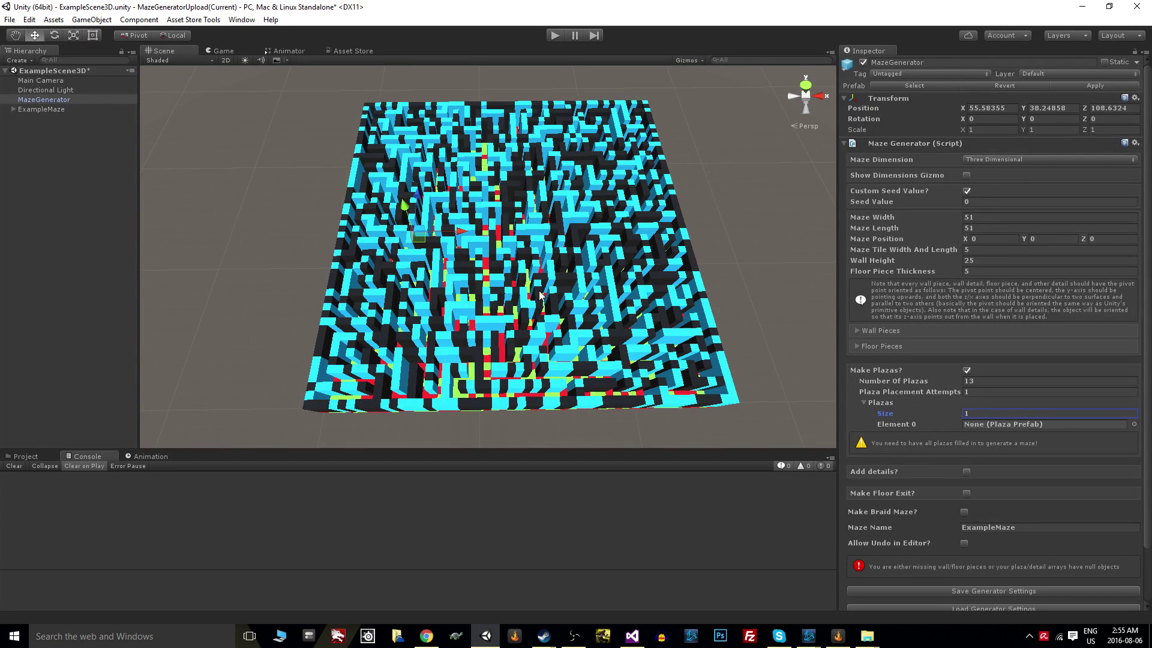
Create an empty game object in the scene and name it TestPlaza
{"action": "left_click", "coordinate": [92, 20]}
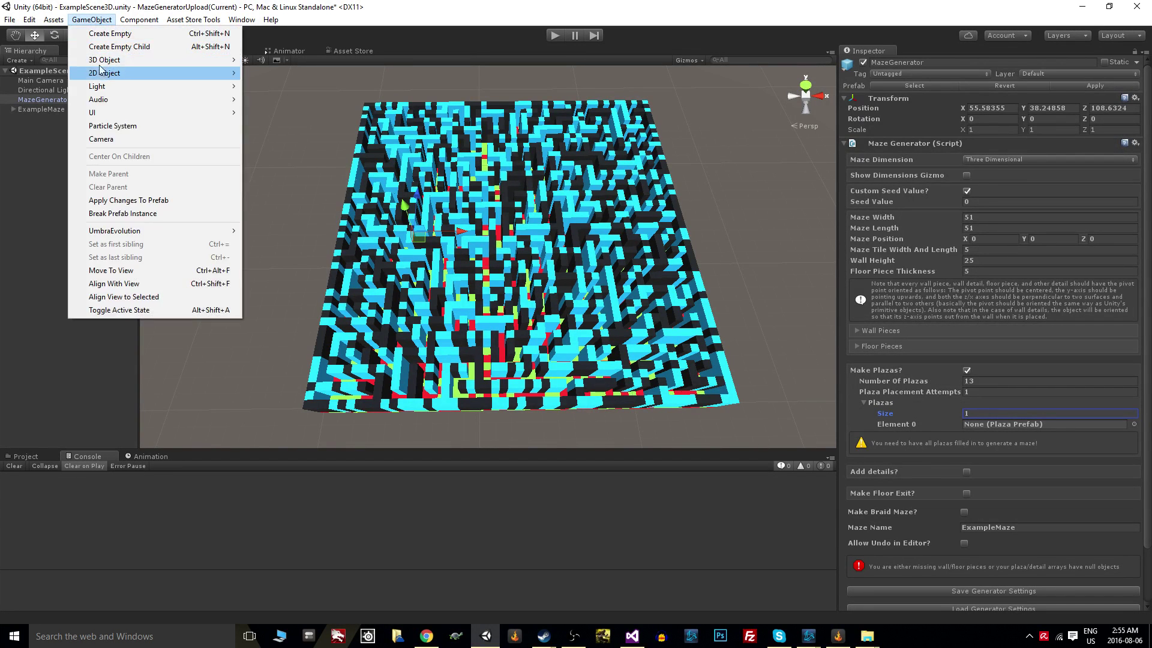
{"action": "left_click", "coordinate": [122, 38]}
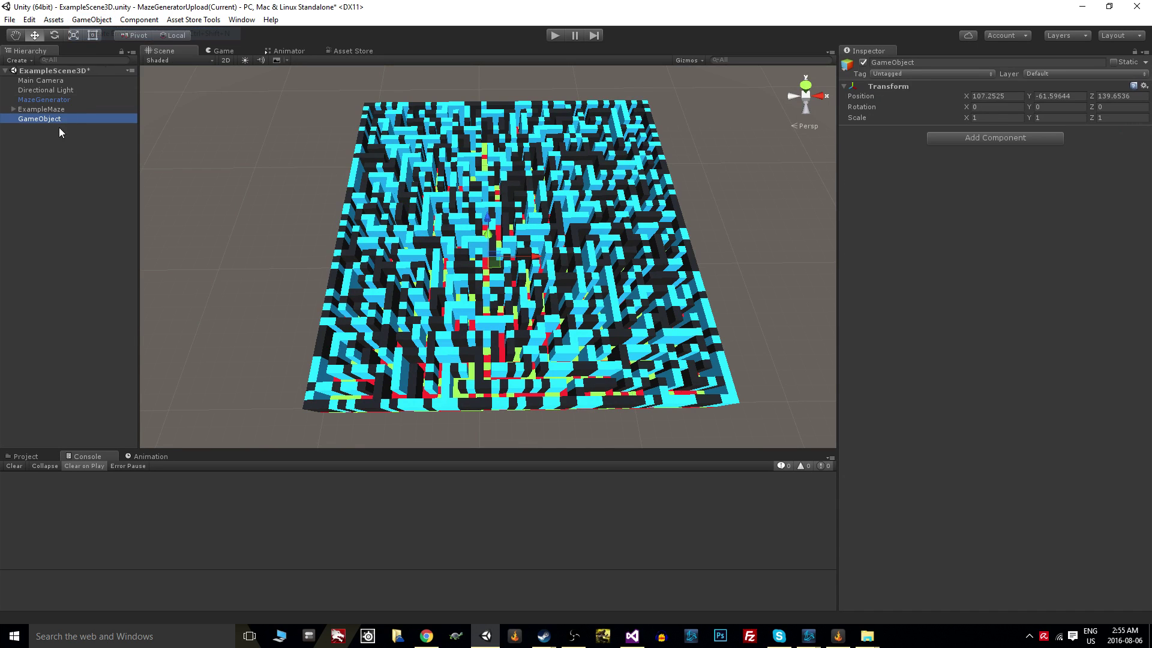
{"action": "left_click", "coordinate": [43, 120]}
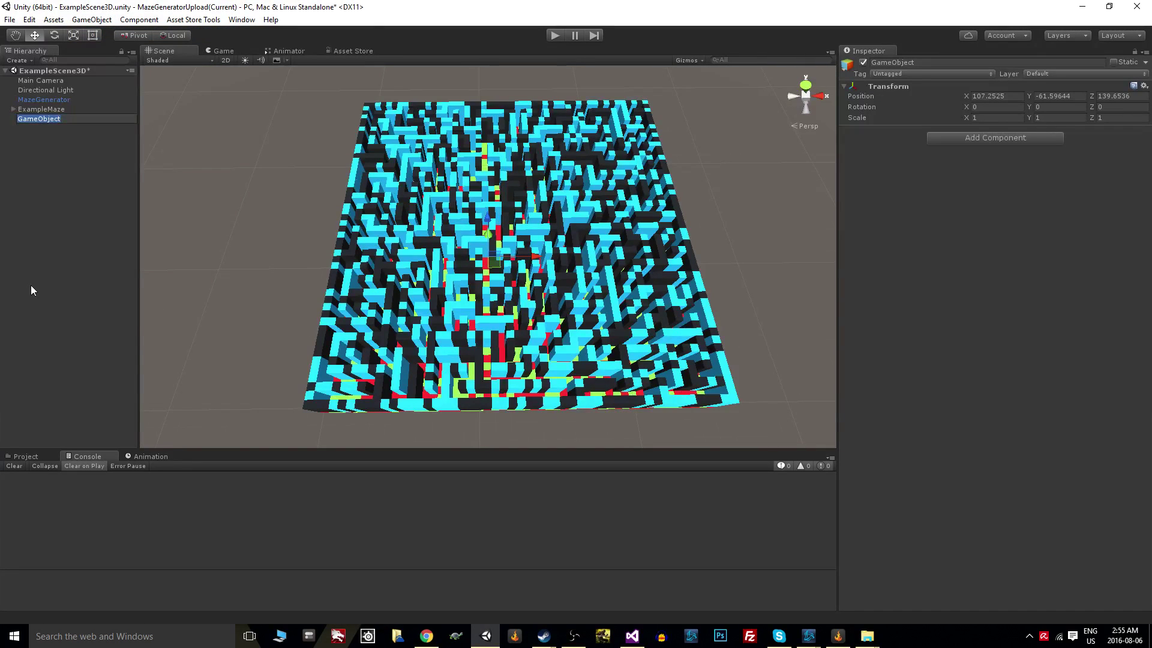
{"action": "type", "text": "TestPlaza"}
{"action": "key", "text": "Return"}
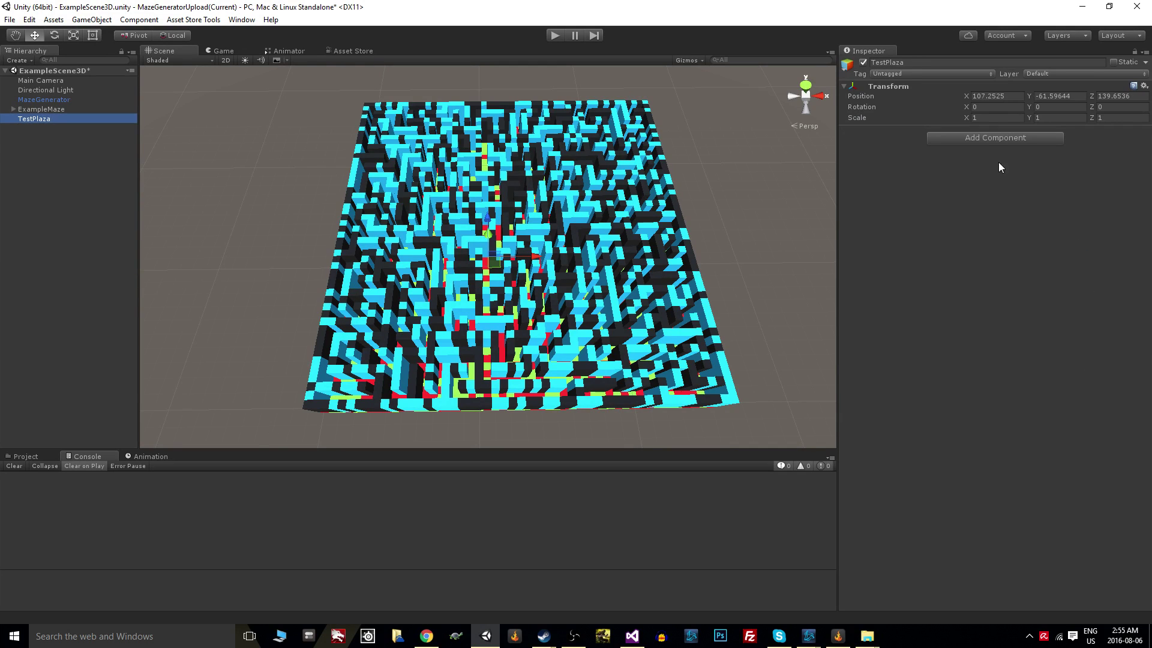
Add the Plaza Prefab script to TestPlaza and set its width and length to 10
{"action": "left_click", "coordinate": [988, 142]}
{"action": "left_click", "coordinate": [986, 184]}
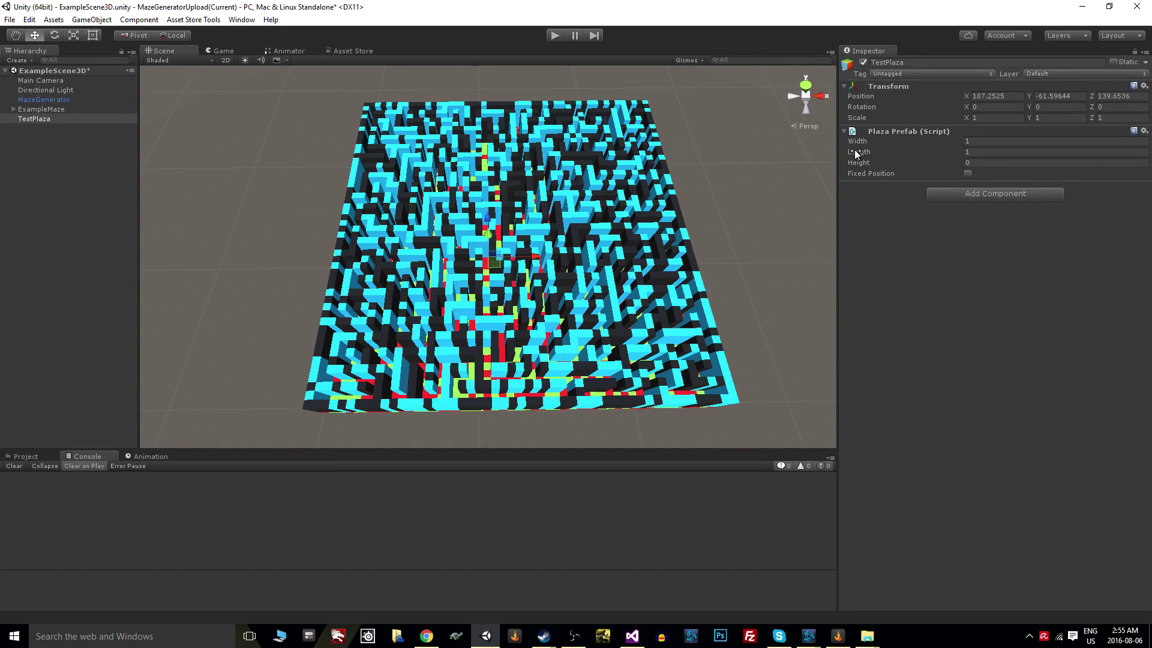
{"action": "right_click_drag", "start_coordinate": [386, 332], "coordinate": [325, 405]}
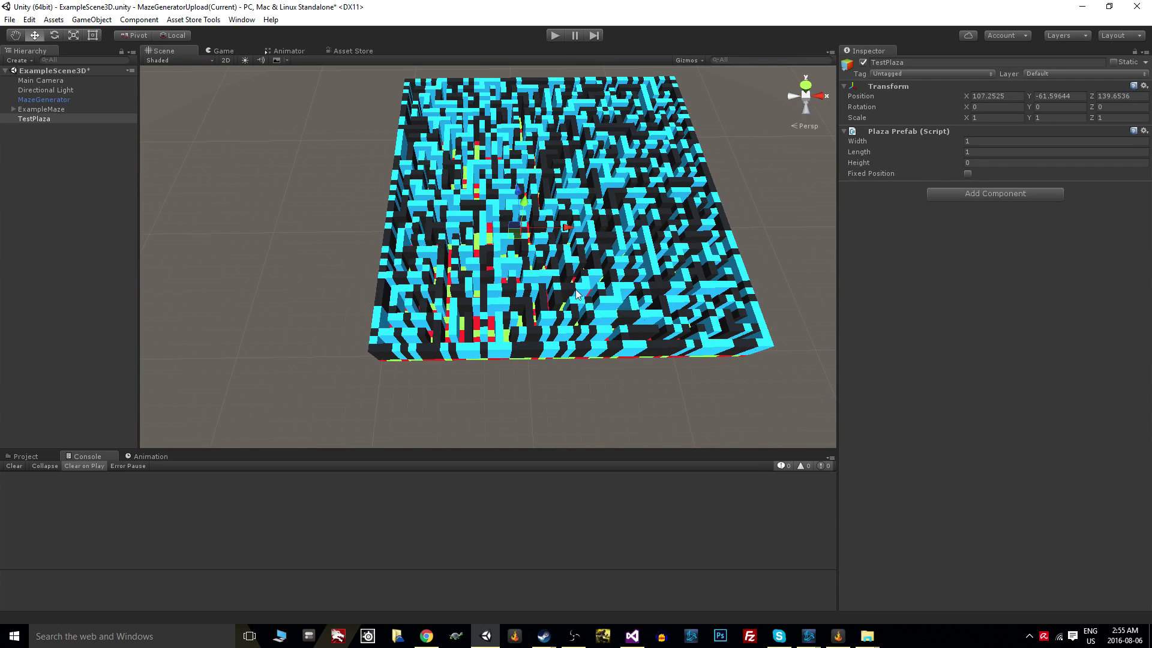
{"action": "left_click", "coordinate": [982, 140]}
{"action": "type", "text": "10"}
{"action": "left_click", "coordinate": [980, 153]}
{"action": "type", "text": "10"}
{"action": "left_click", "coordinate": [1024, 357]}
{"action": "mouse_move", "coordinate": [851, 163]}
{"action": "middle_click_drag", "start_coordinate": [639, 261], "coordinate": [576, 315]}
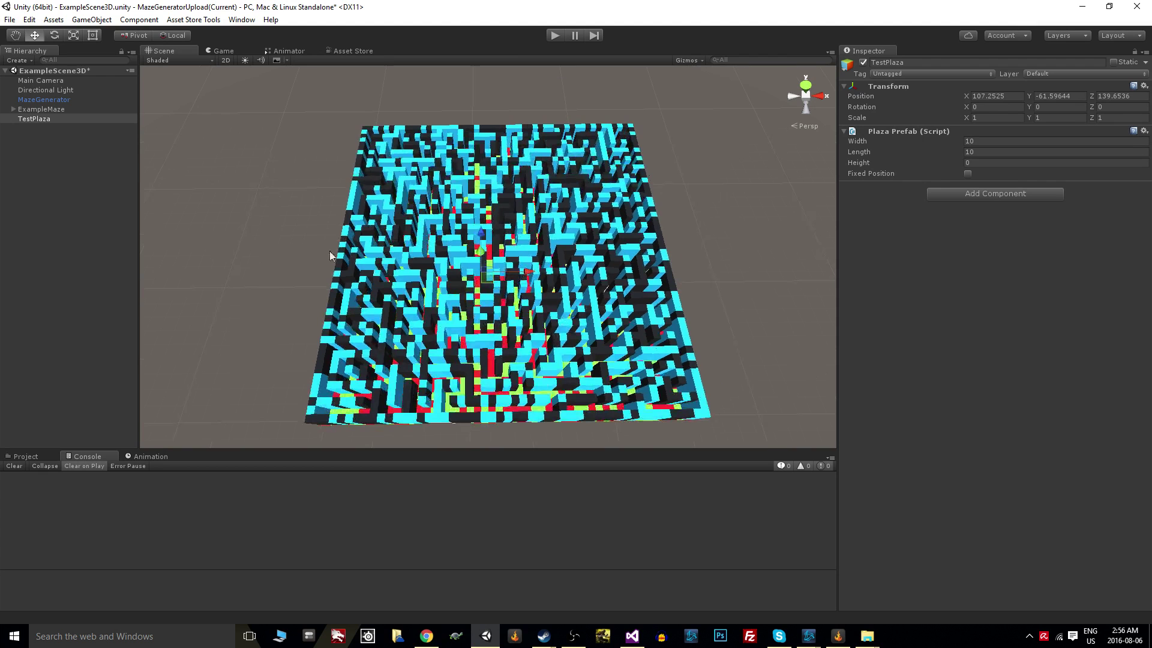
Enable Fixed Position on TestPlaza's Plaza Prefab script
{"action": "left_click", "coordinate": [967, 174]}
{"action": "middle_click_drag", "start_coordinate": [496, 348], "coordinate": [540, 303]}
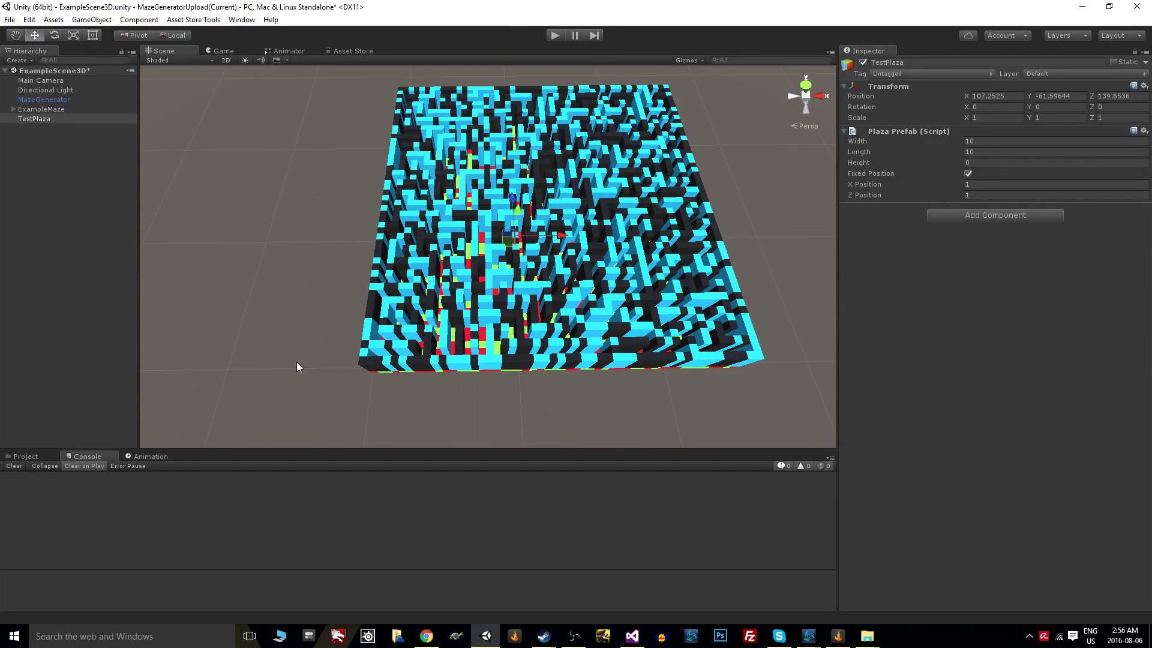
{"action": "middle_click_drag", "start_coordinate": [296, 366], "coordinate": [773, 376]}
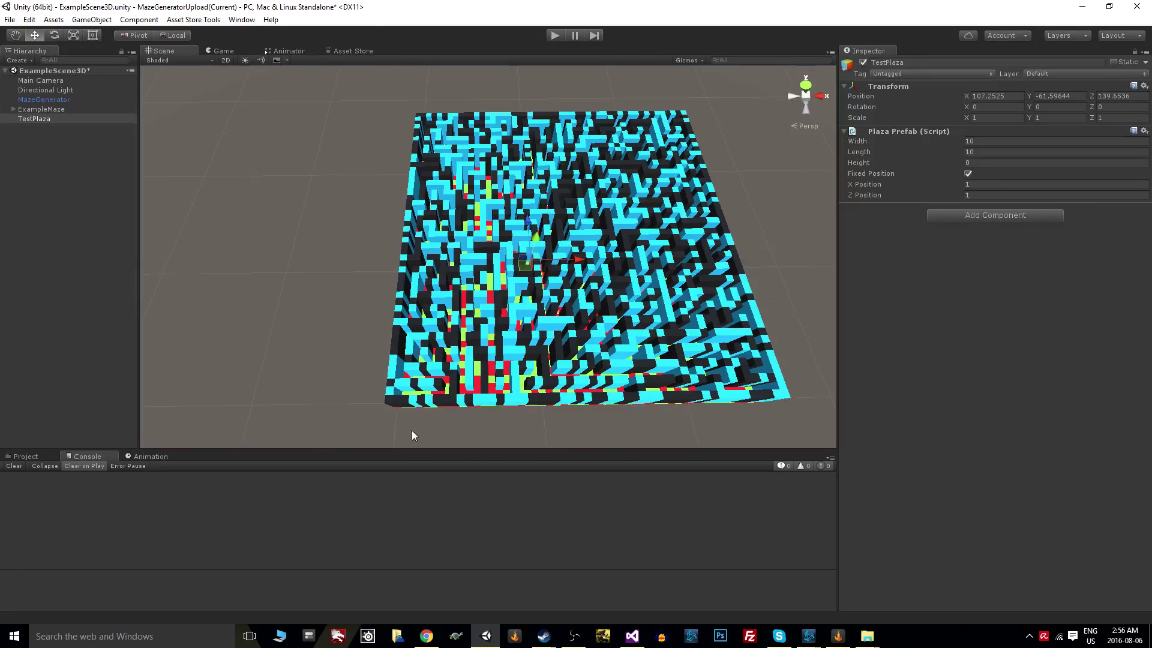
{"action": "middle_click_drag", "start_coordinate": [417, 385], "coordinate": [378, 432]}
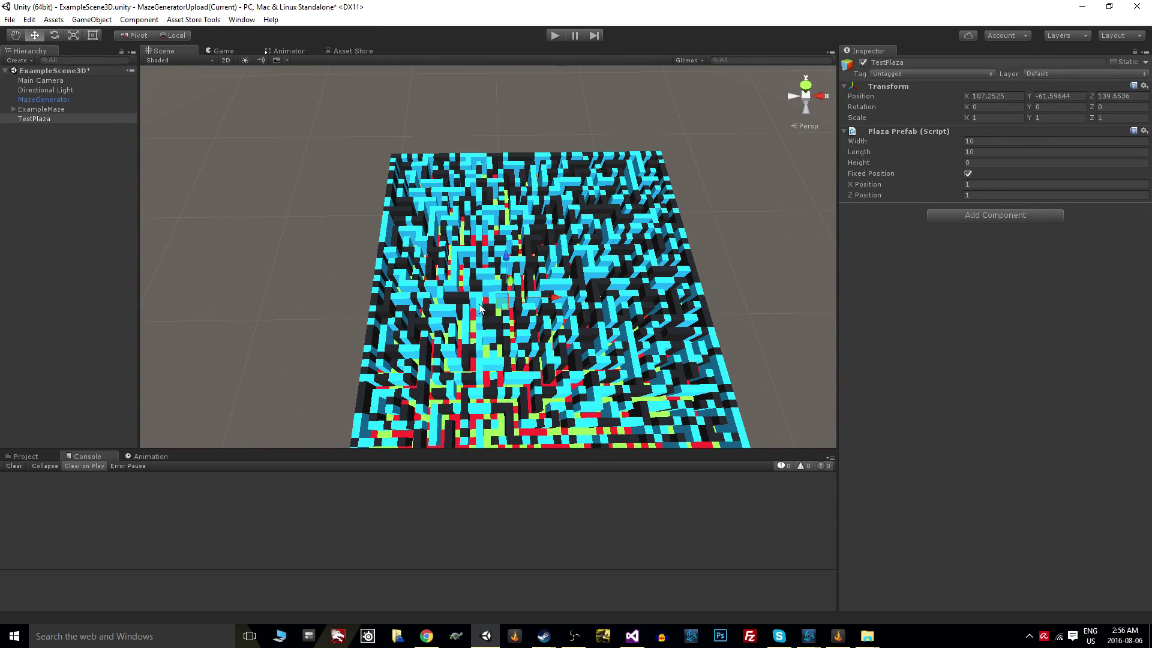
{"action": "scroll", "coordinate": [636, 219], "scroll_direction": "down", "scroll_amount": 3}
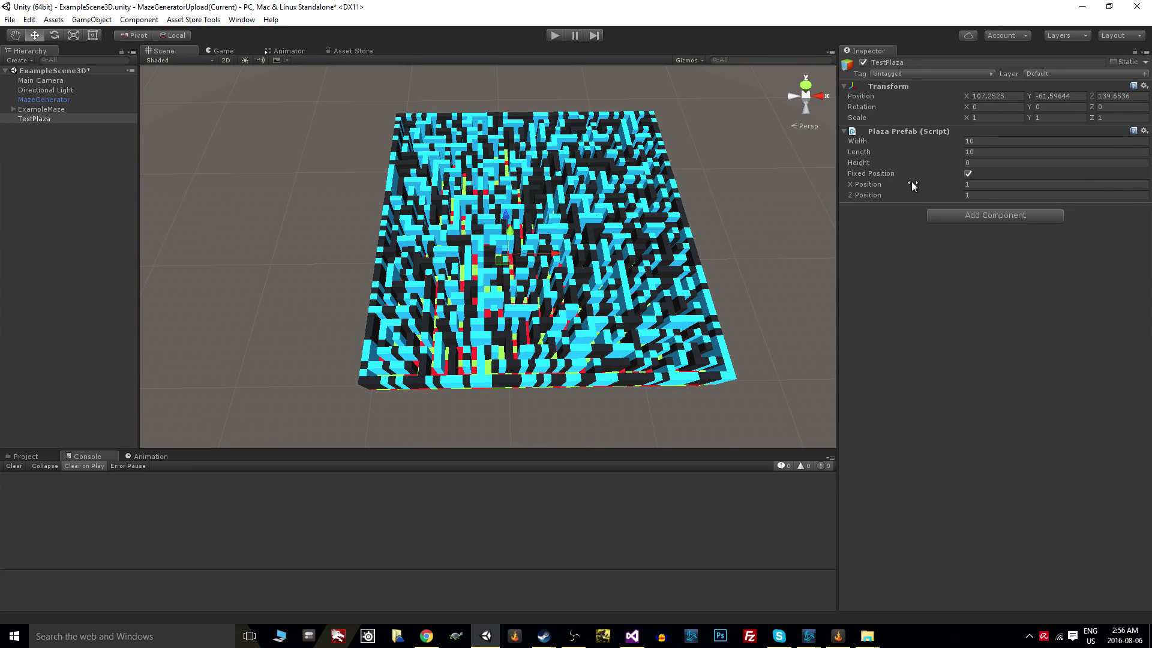
{"action": "left_click", "coordinate": [968, 173]}
Save TestPlaza as a prefab in the MazeMagician Example folder and delete its instance from the scene
{"action": "left_click", "coordinate": [46, 109]}
{"action": "left_click", "coordinate": [45, 118]}
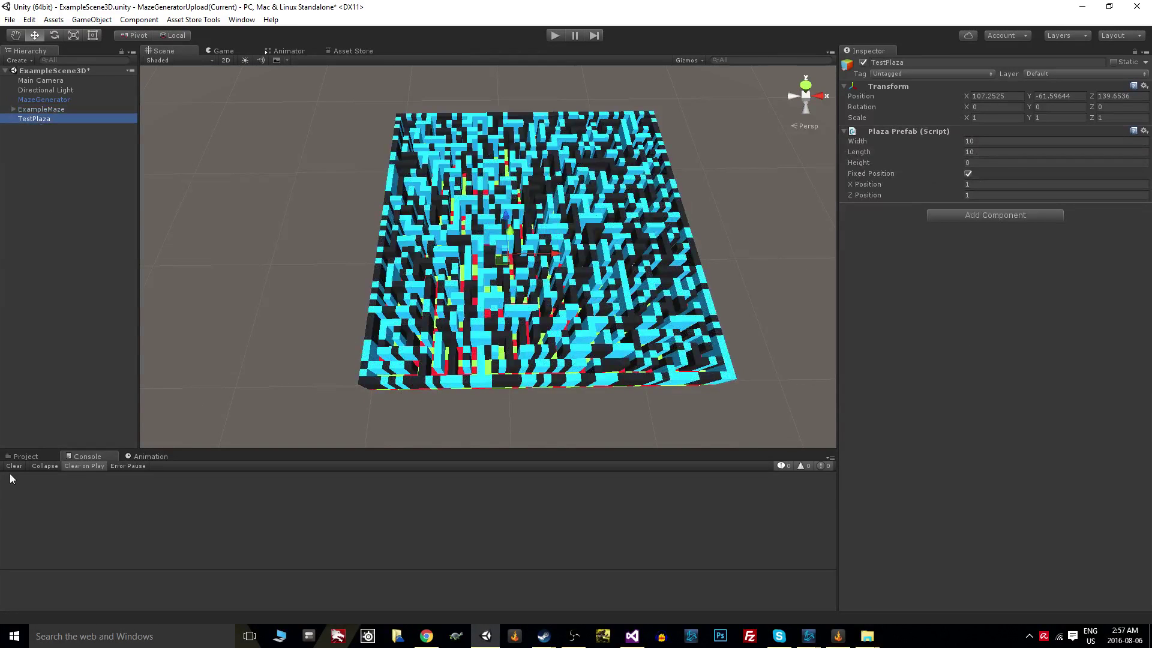
{"action": "left_click", "coordinate": [47, 457]}
{"action": "left_click_drag", "start_coordinate": [60, 120], "coordinate": [512, 569]}
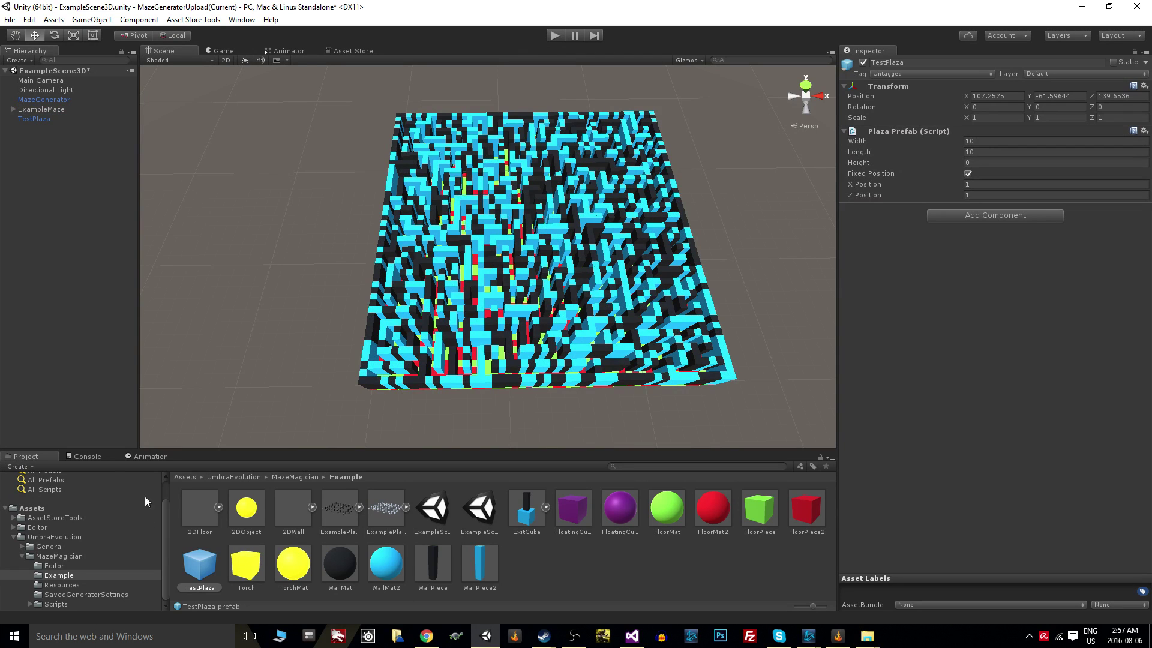
{"action": "left_click", "coordinate": [30, 118]}
{"action": "key", "text": "Delete"}
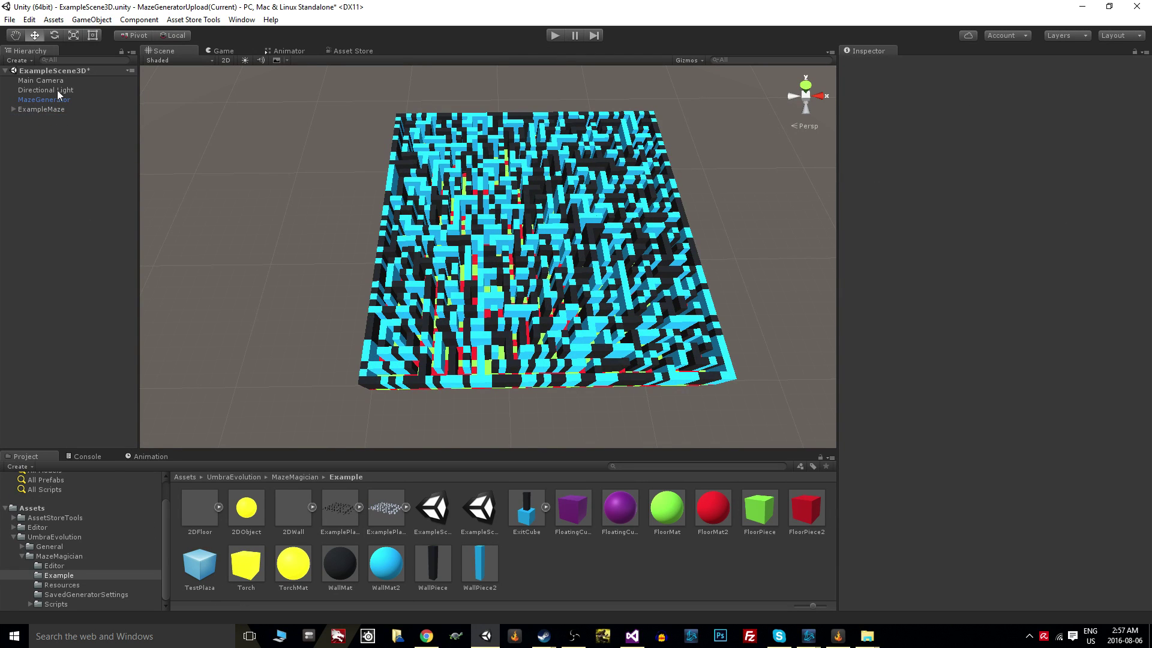
Assign the TestPlaza prefab to Element 0 of the MazeGenerator's Plazas array and generate a new maze
{"action": "left_click", "coordinate": [57, 99]}
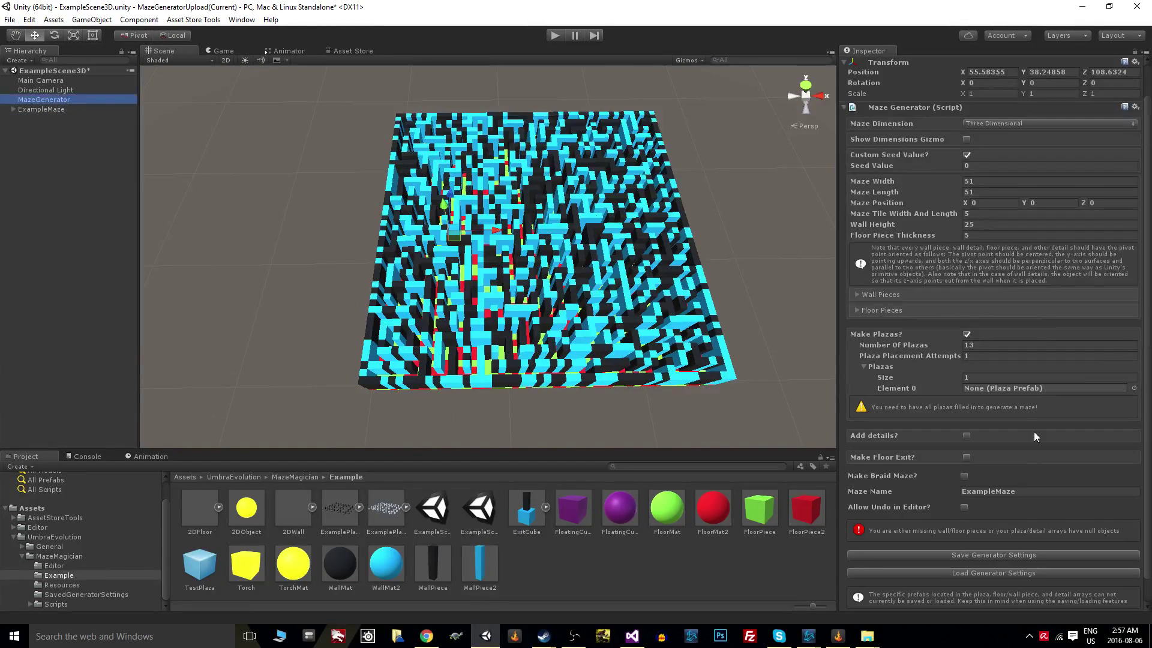
{"action": "left_click_drag", "start_coordinate": [201, 567], "coordinate": [987, 397]}
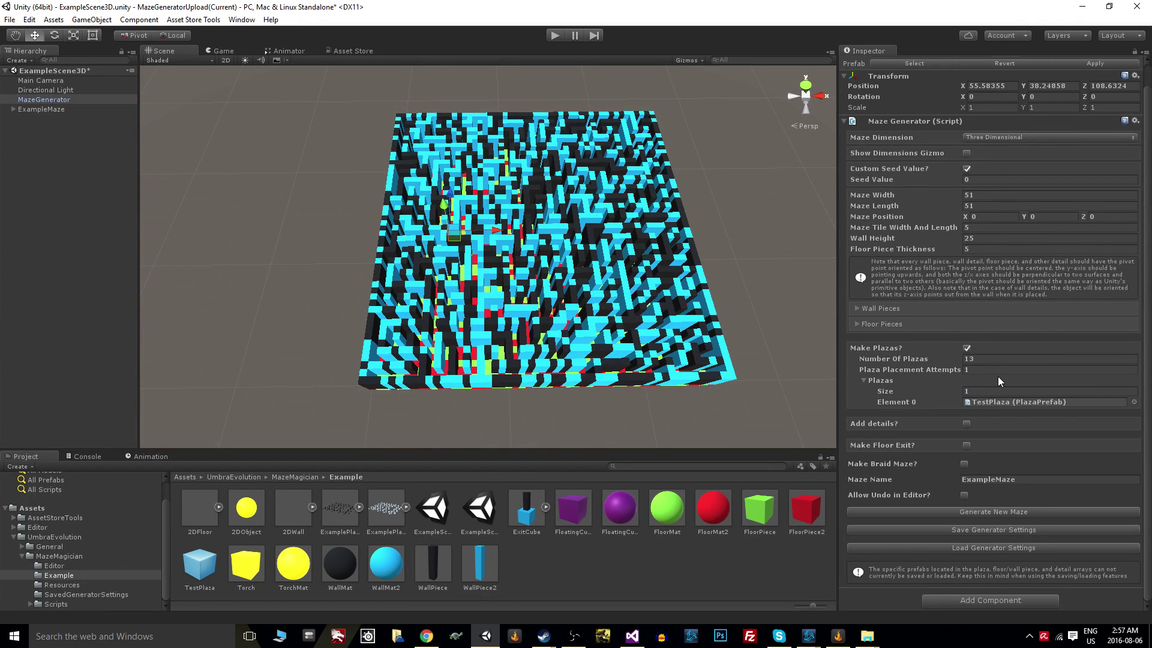
{"action": "left_click", "coordinate": [929, 512]}
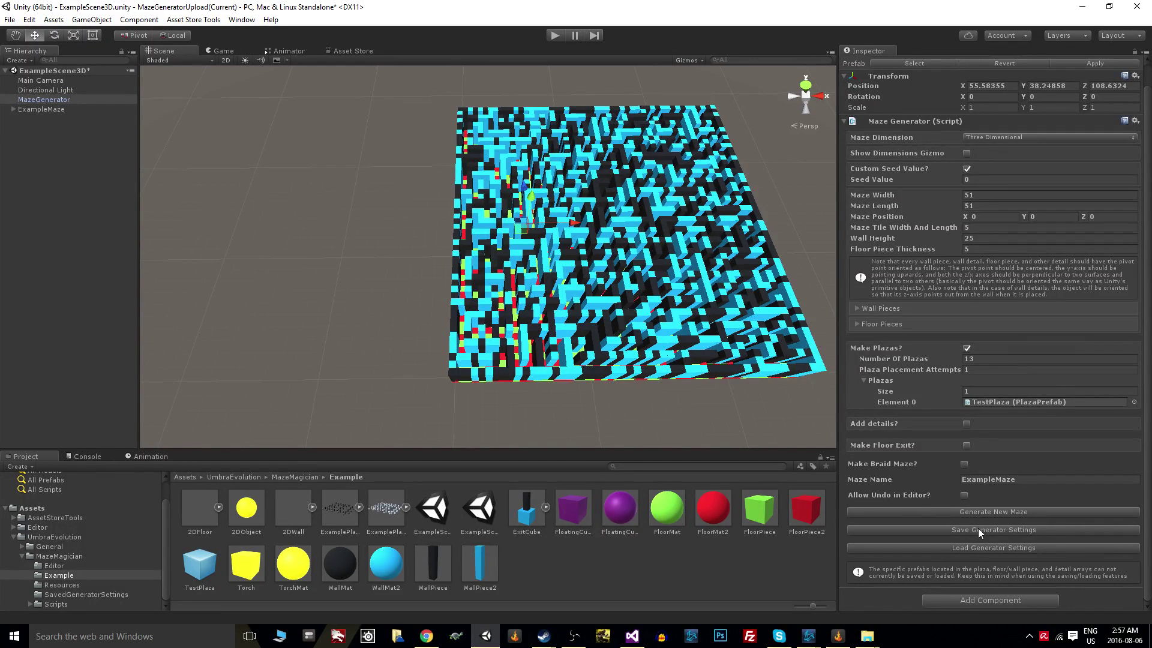
{"action": "left_click", "coordinate": [974, 514]}
Examine the generated plaza at the maze corner and the pivot position of TestPlaza(Clone) inside ExampleMaze
{"action": "scroll", "coordinate": [482, 332], "scroll_direction": "up", "scroll_amount": 8}
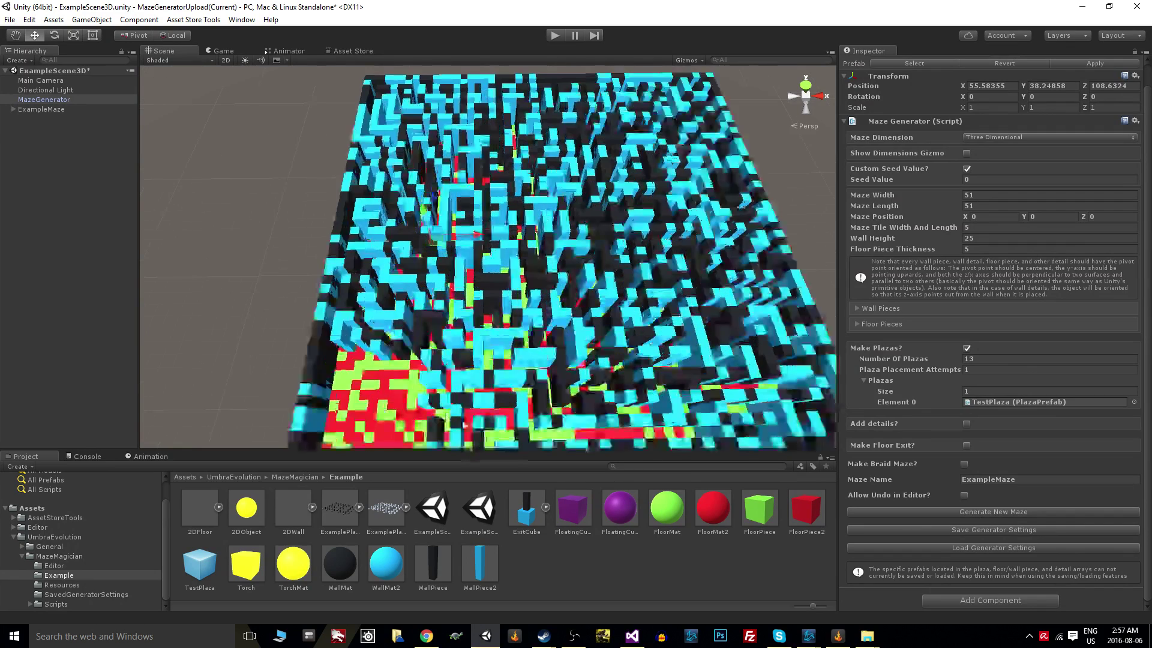
{"action": "scroll", "coordinate": [481, 332], "scroll_direction": "up", "scroll_amount": 10}
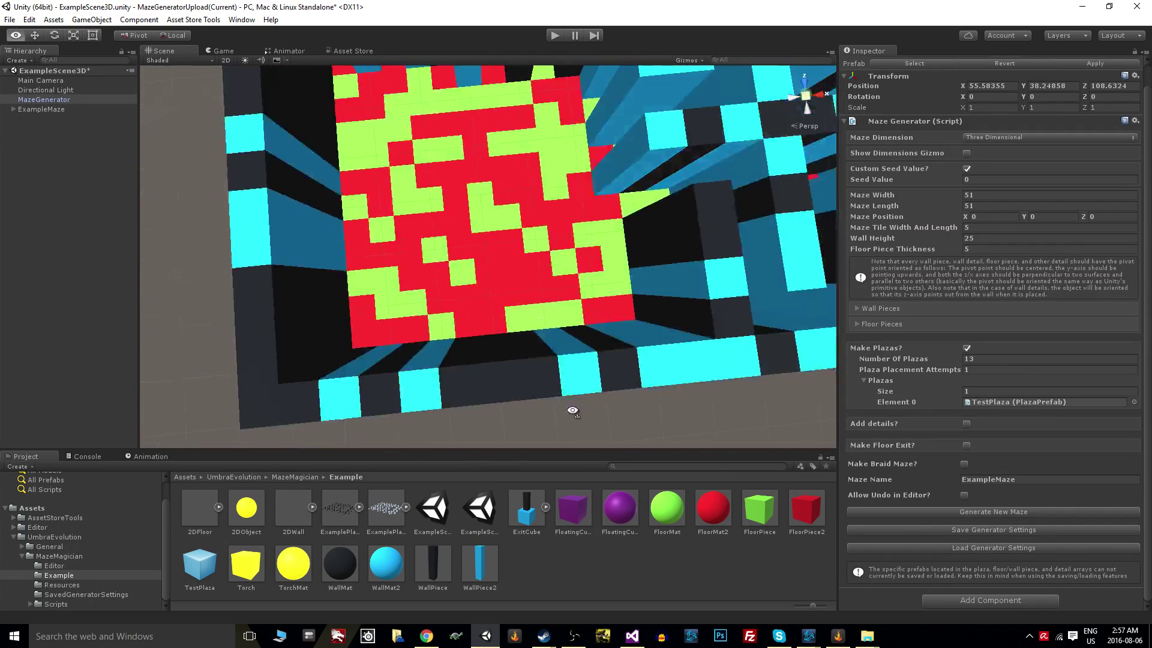
{"action": "left_click", "coordinate": [16, 109]}
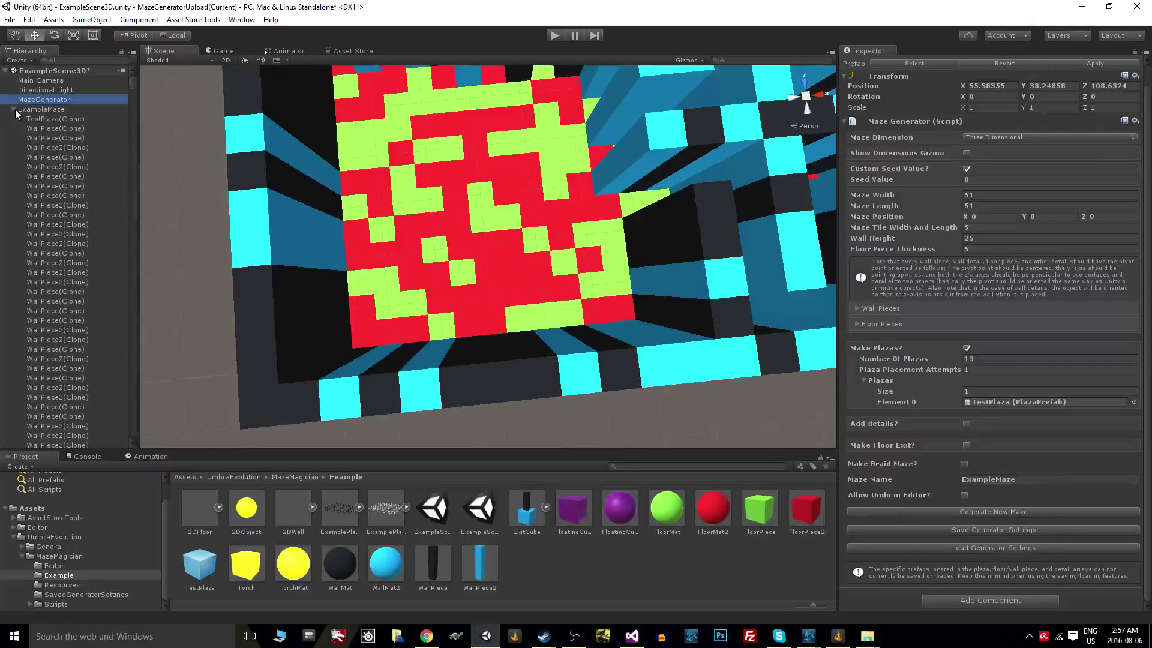
{"action": "left_click", "coordinate": [56, 120]}
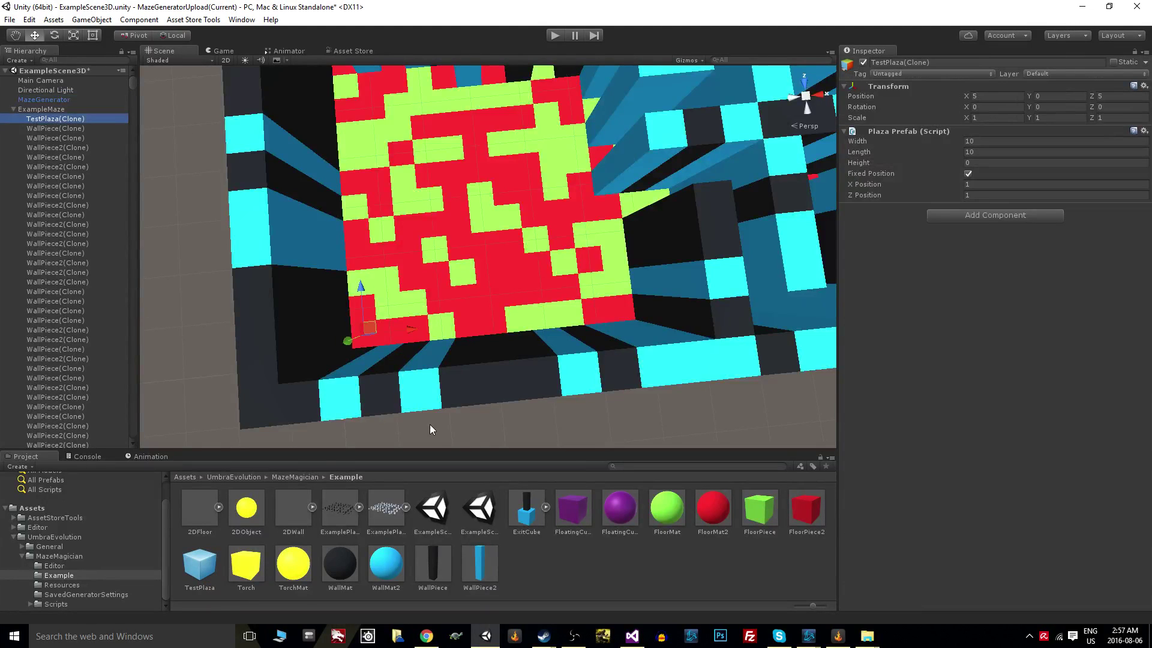
{"action": "middle_click_drag", "start_coordinate": [429, 423], "coordinate": [426, 347]}
{"action": "middle_click_drag", "start_coordinate": [301, 373], "coordinate": [395, 413]}
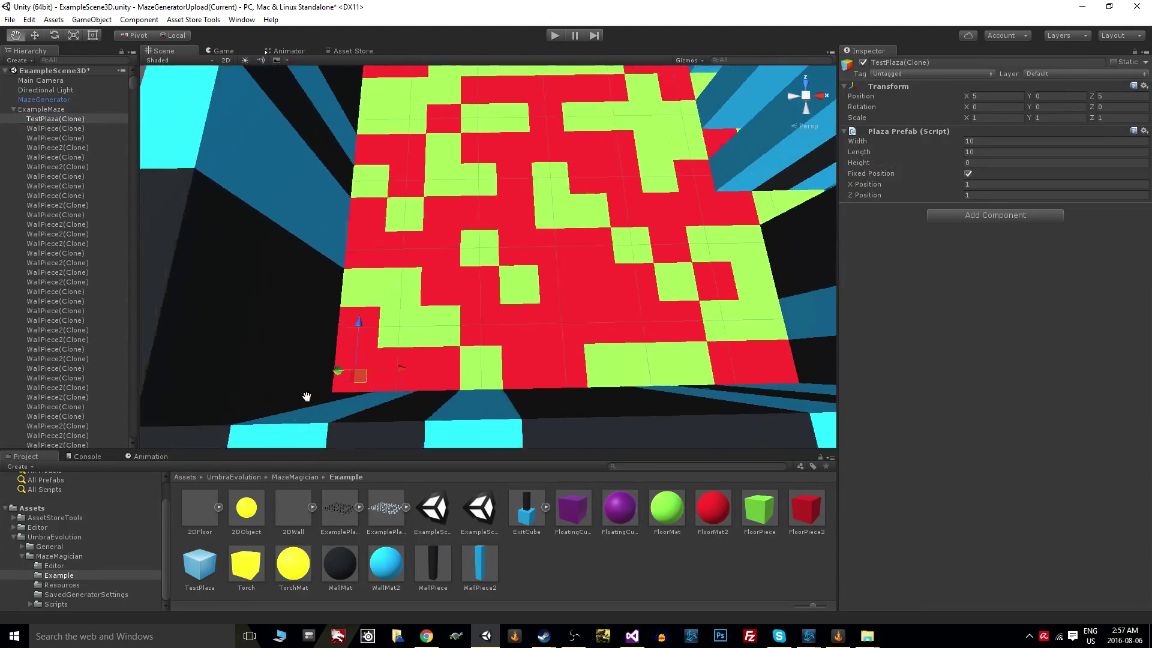
{"action": "right_click_drag", "start_coordinate": [437, 391], "coordinate": [430, 268]}
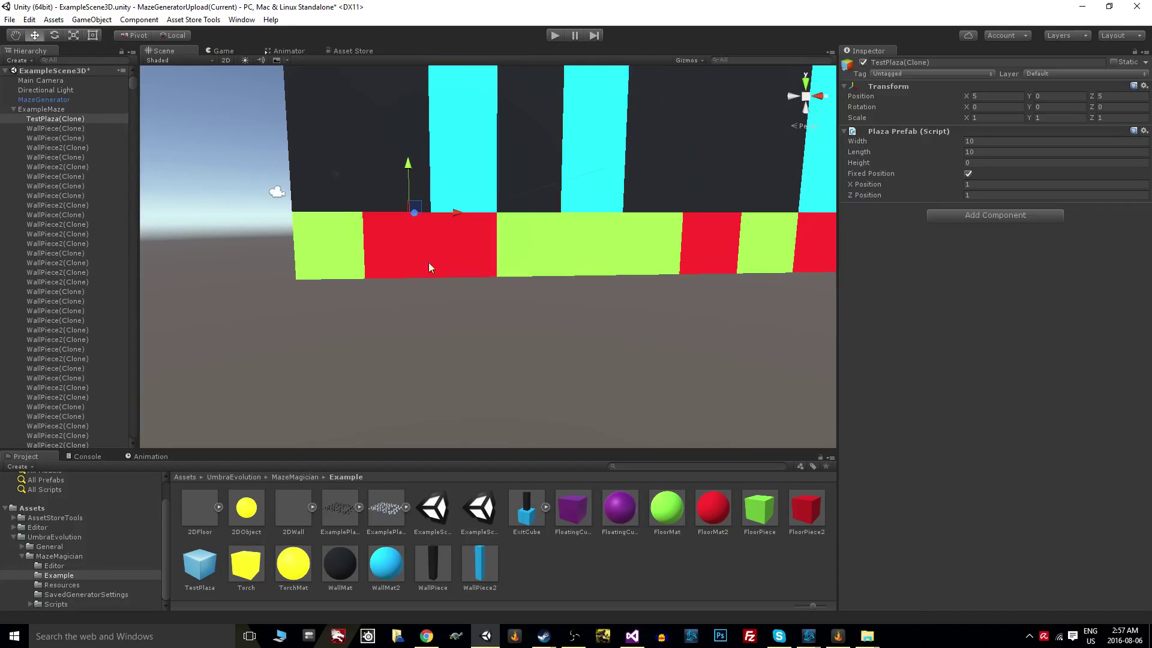
{"action": "right_click_drag", "start_coordinate": [417, 219], "coordinate": [464, 246]}
{"action": "left_click", "coordinate": [96, 20]}
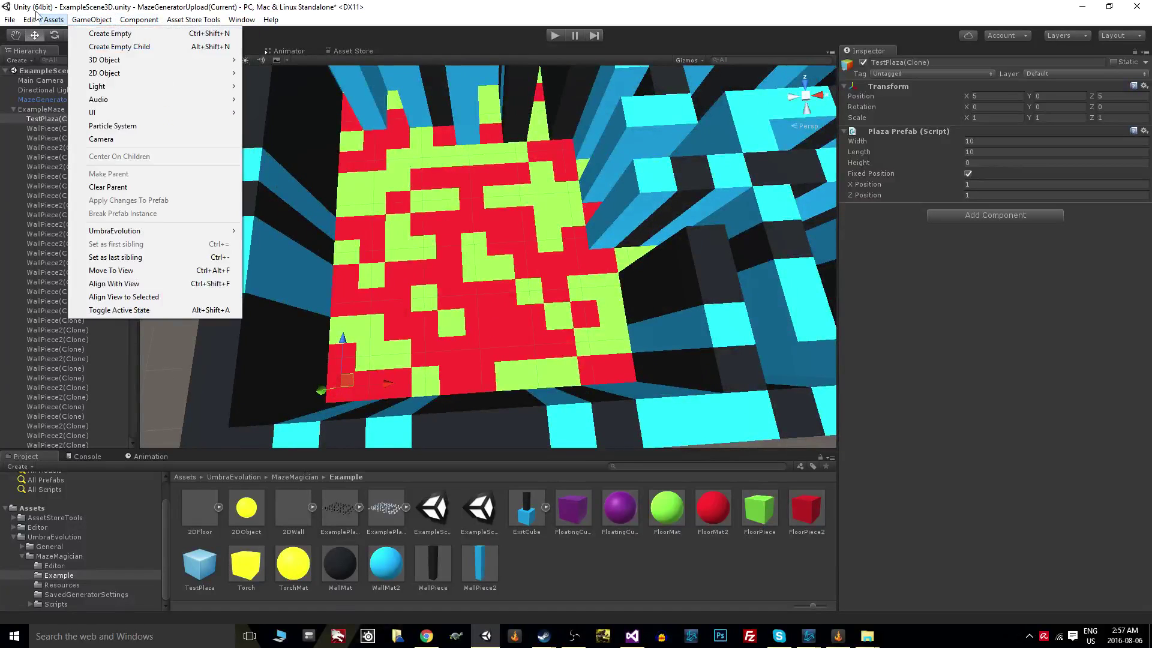
{"action": "mouse_move", "coordinate": [121, 65]}
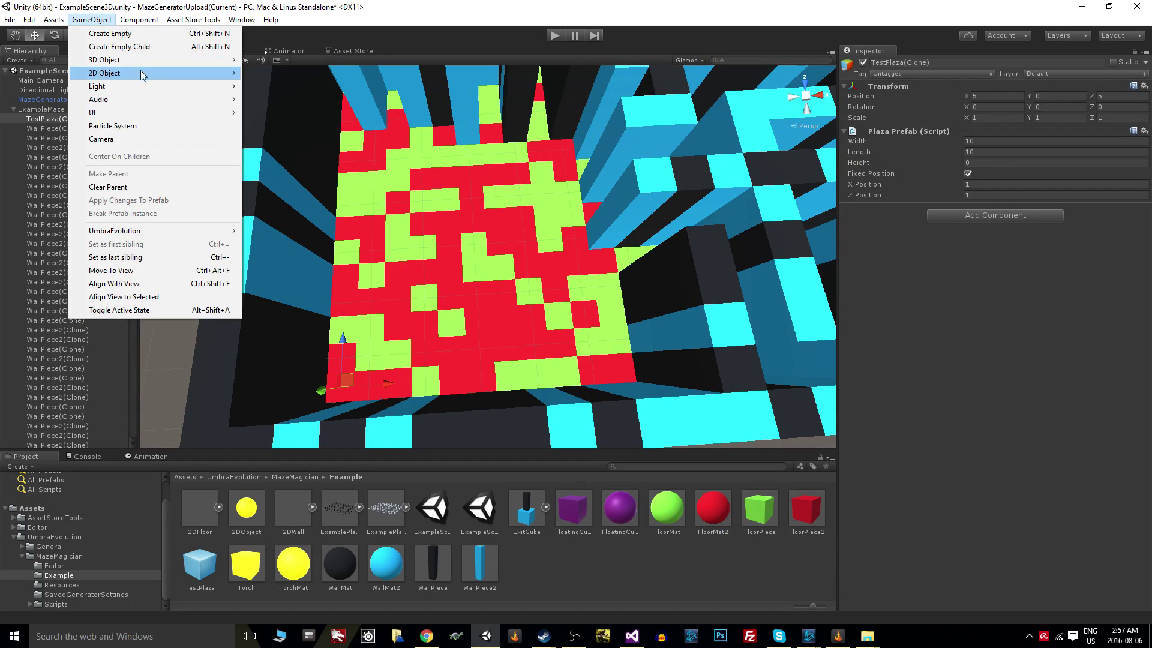
{"action": "left_click", "coordinate": [47, 118]}
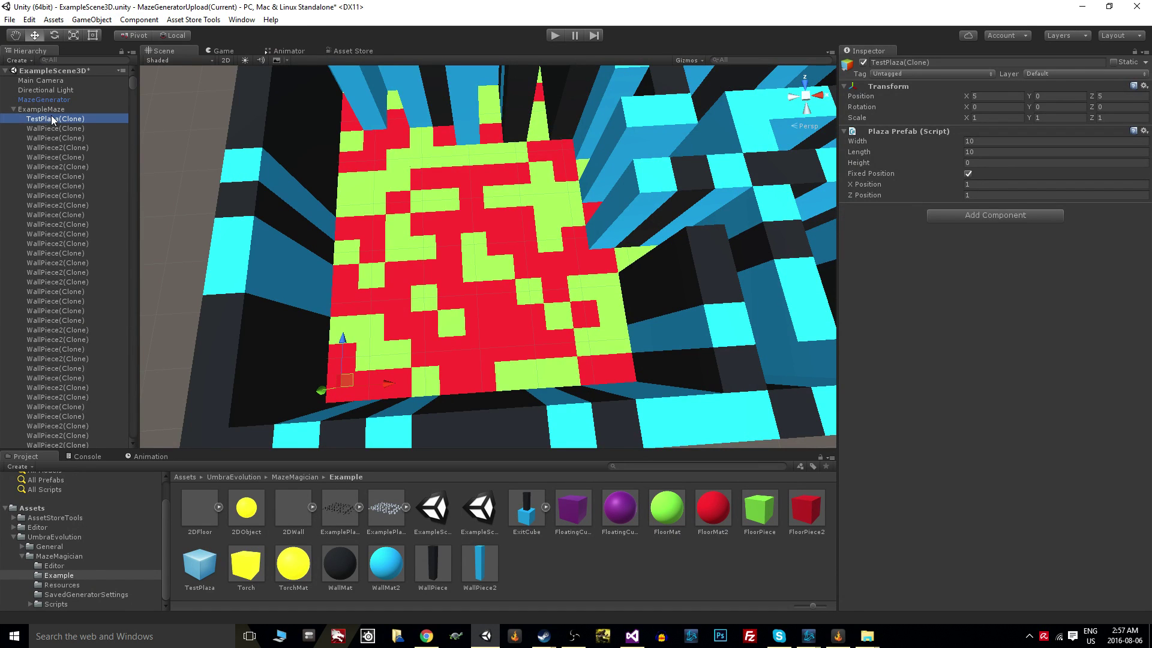
Add a 3D cube to the scene and reselect TestPlaza(Clone) inside ExampleMaze to compare their pivots
{"action": "left_click", "coordinate": [91, 19]}
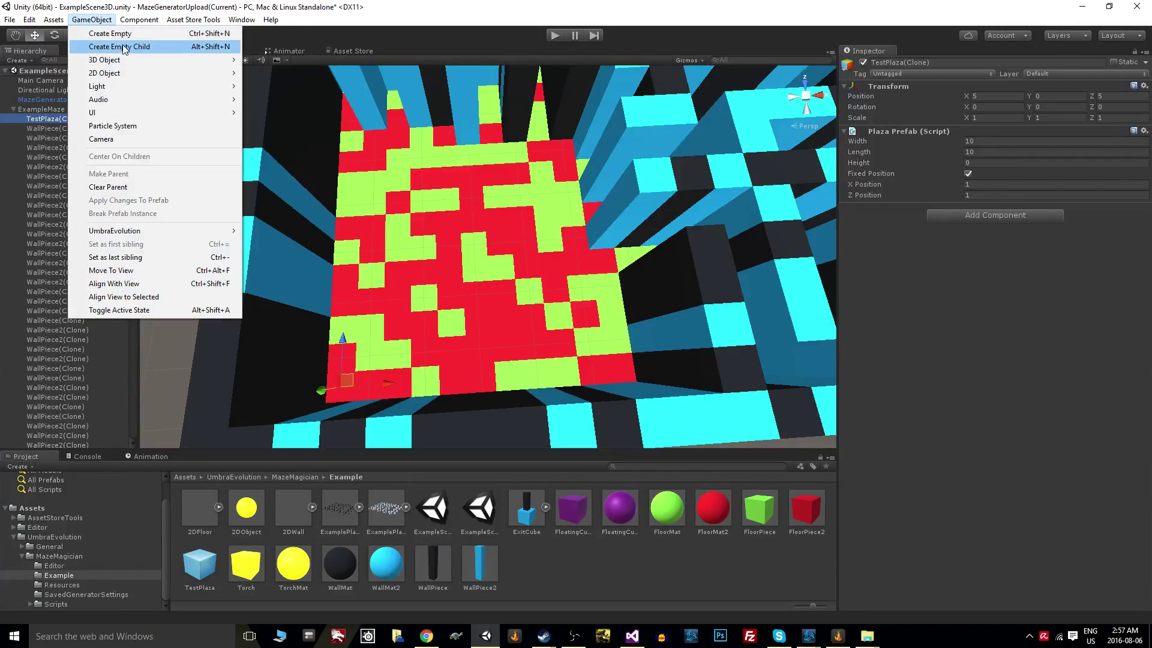
{"action": "mouse_move", "coordinate": [122, 61]}
{"action": "left_click", "coordinate": [258, 62]}
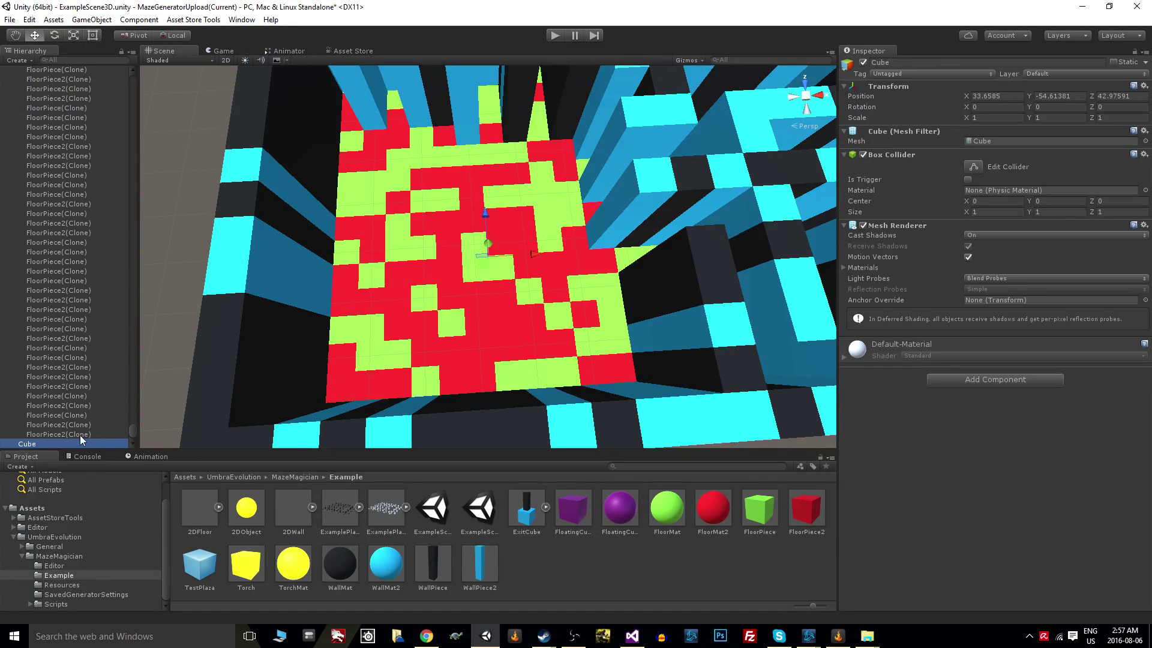
{"action": "left_click_drag", "start_coordinate": [84, 443], "coordinate": [128, 70]}
{"action": "left_click", "coordinate": [59, 118]}
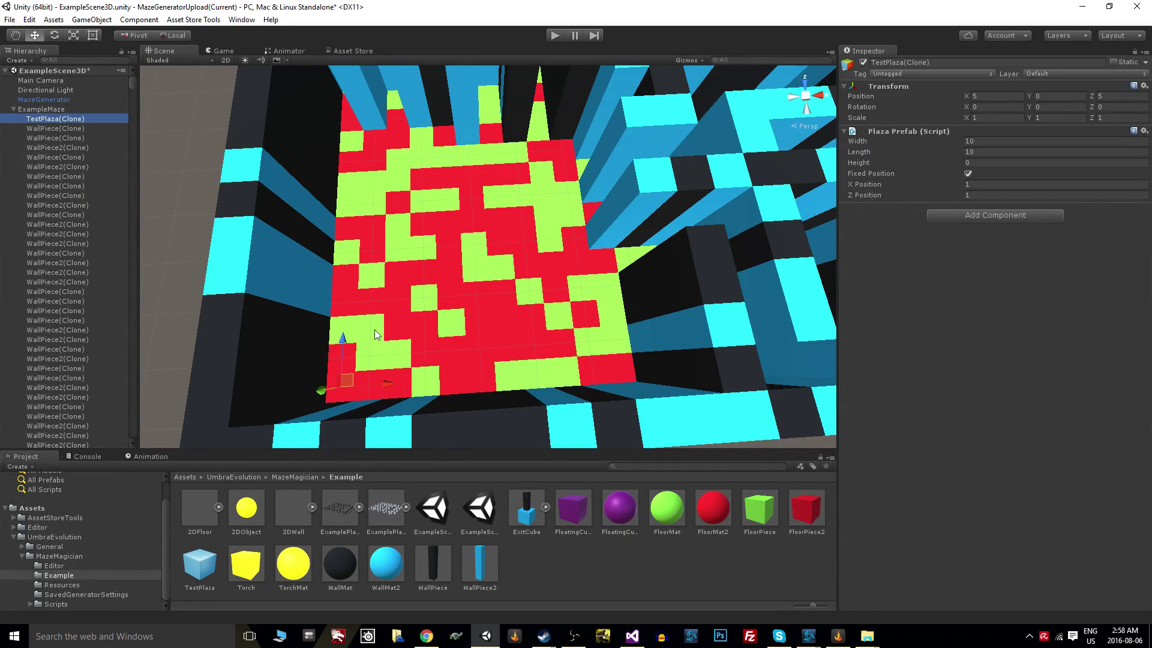
{"action": "scroll", "coordinate": [393, 345], "scroll_direction": "down", "scroll_amount": 3}
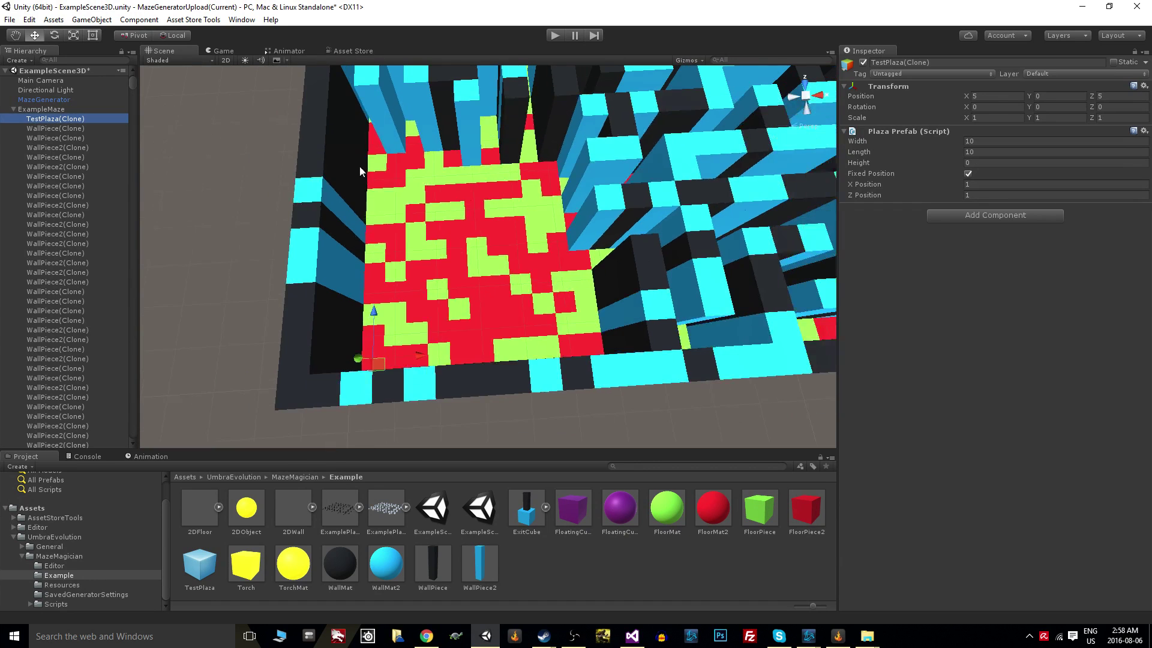
Assign the ExamplePlaza3D prefab to Element 0 of the MazeGenerator's Plazas array and generate a new maze
{"action": "left_click", "coordinate": [396, 519]}
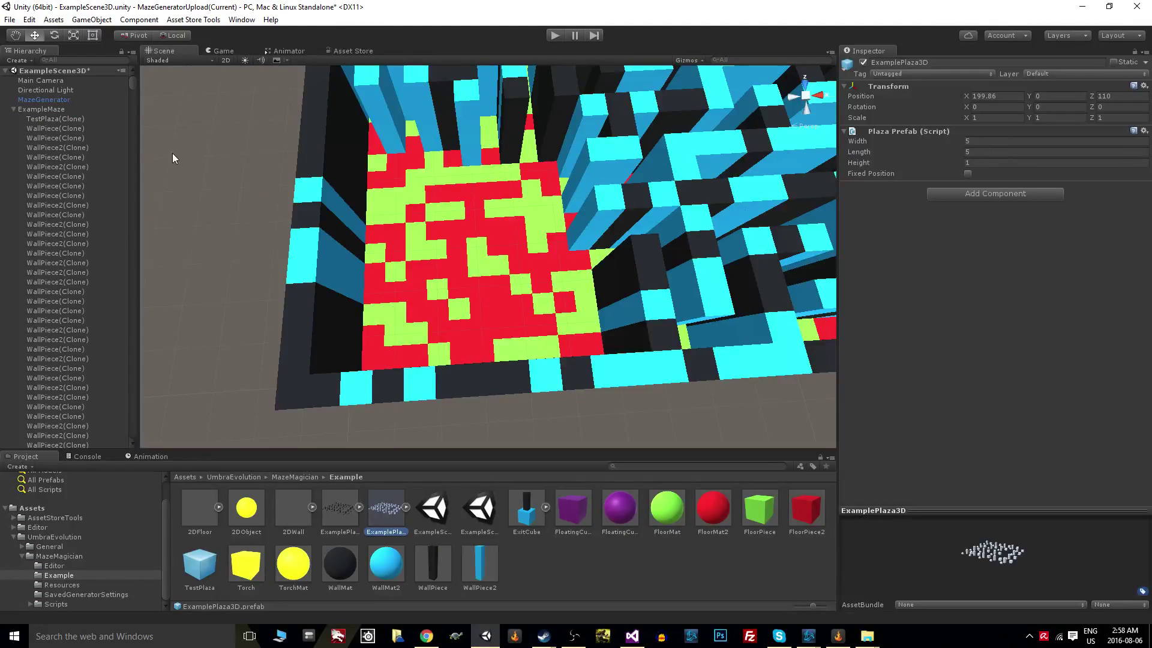
{"action": "left_click", "coordinate": [61, 99]}
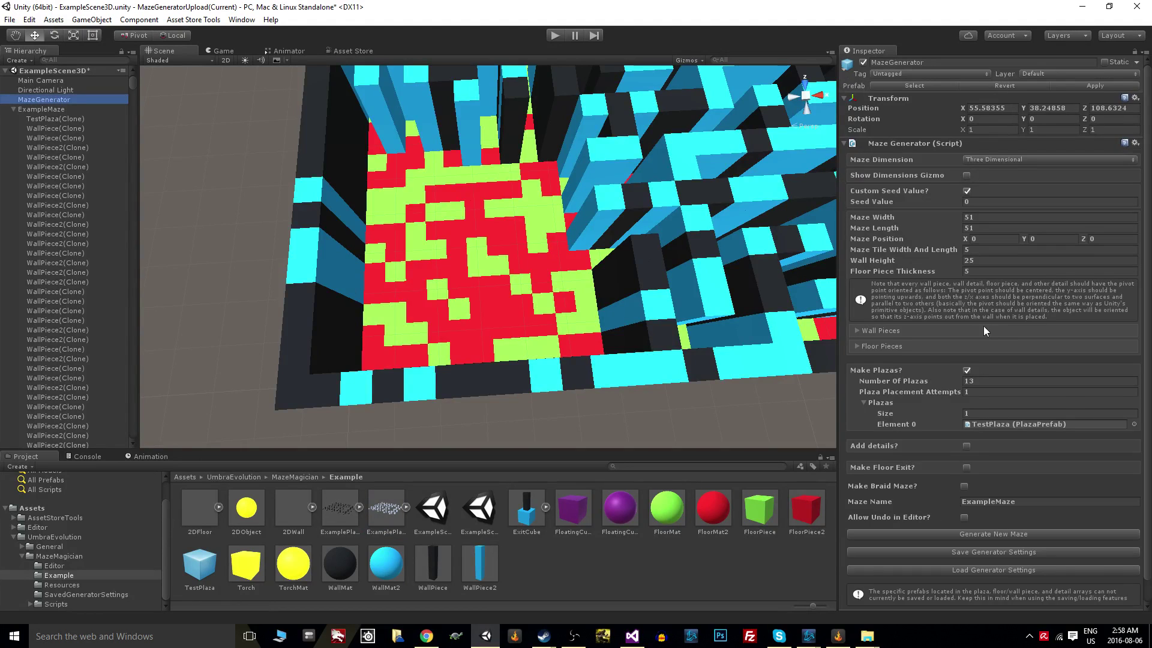
{"action": "scroll", "coordinate": [985, 331], "scroll_direction": "down", "scroll_amount": 1}
{"action": "left_click_drag", "start_coordinate": [390, 519], "coordinate": [1016, 399]}
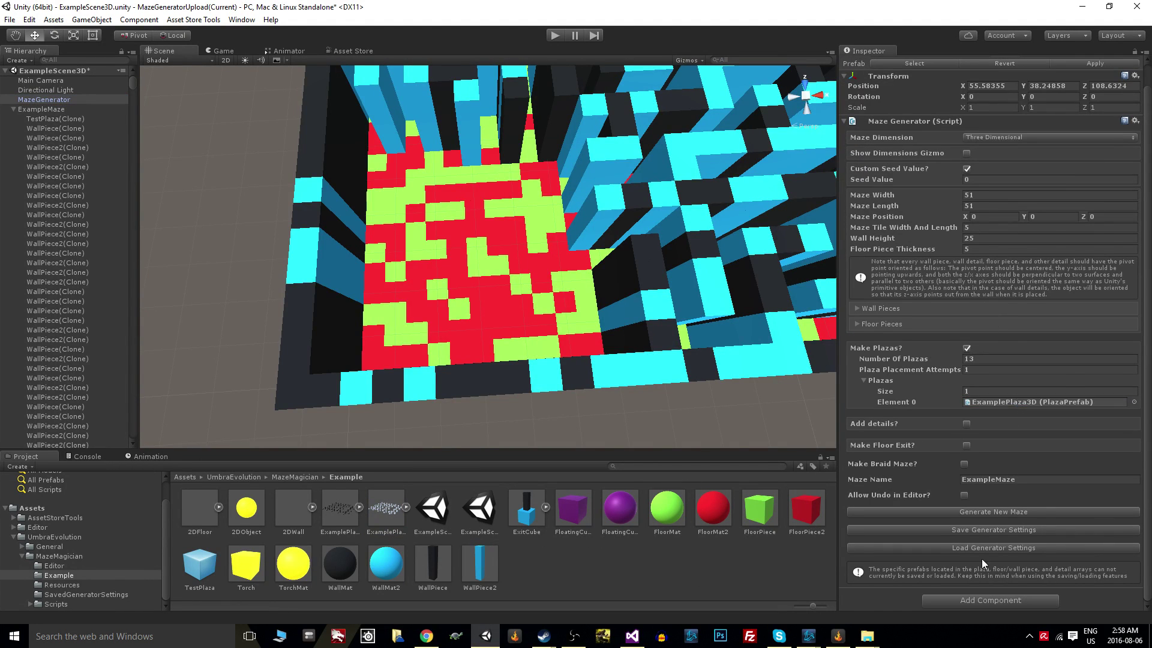
{"action": "left_click", "coordinate": [979, 511]}
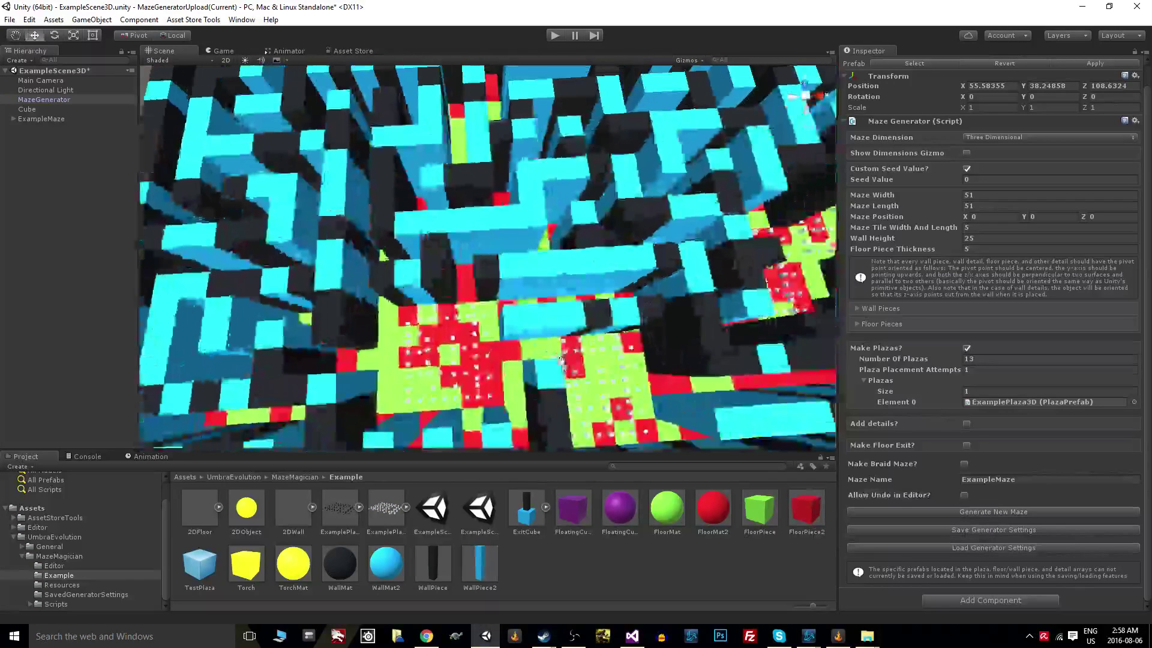
Enable Fixed Position on the ExamplePlaza3D prefab and set its X Position and Z Position to 1
{"action": "left_click", "coordinate": [382, 518]}
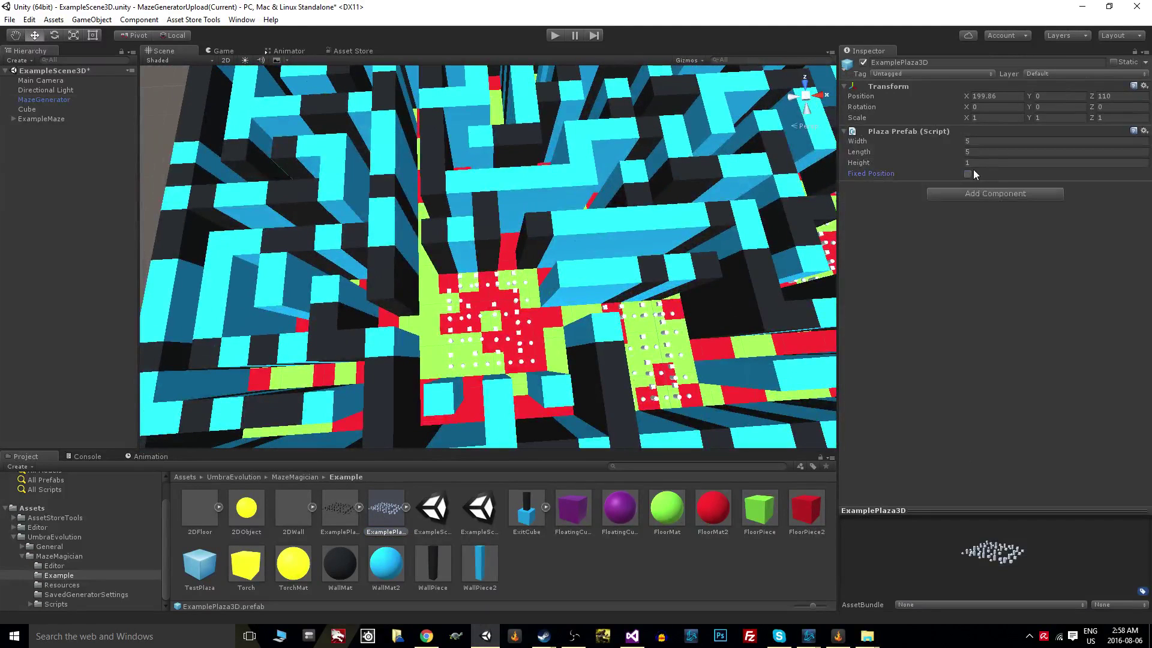
{"action": "left_click", "coordinate": [970, 174]}
{"action": "left_click", "coordinate": [982, 185]}
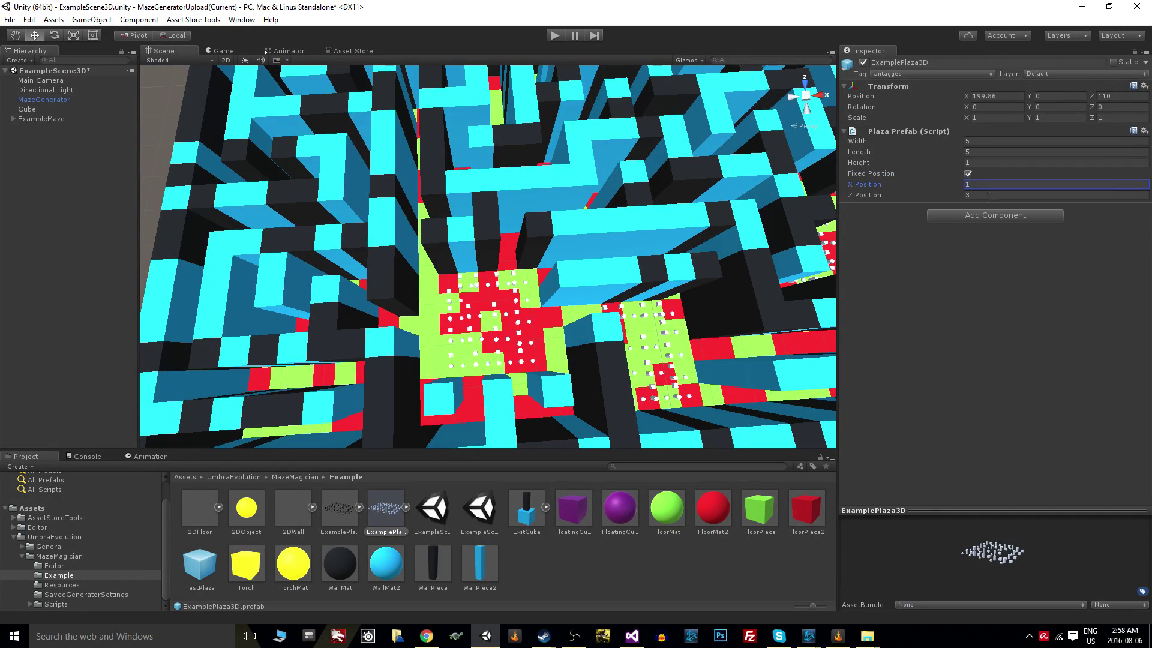
{"action": "left_click", "coordinate": [984, 195]}
{"action": "type", "text": "1"}
Generate a new maze from MazeGenerator and inspect the fixed plaza at the maze corner
{"action": "left_click", "coordinate": [33, 99]}
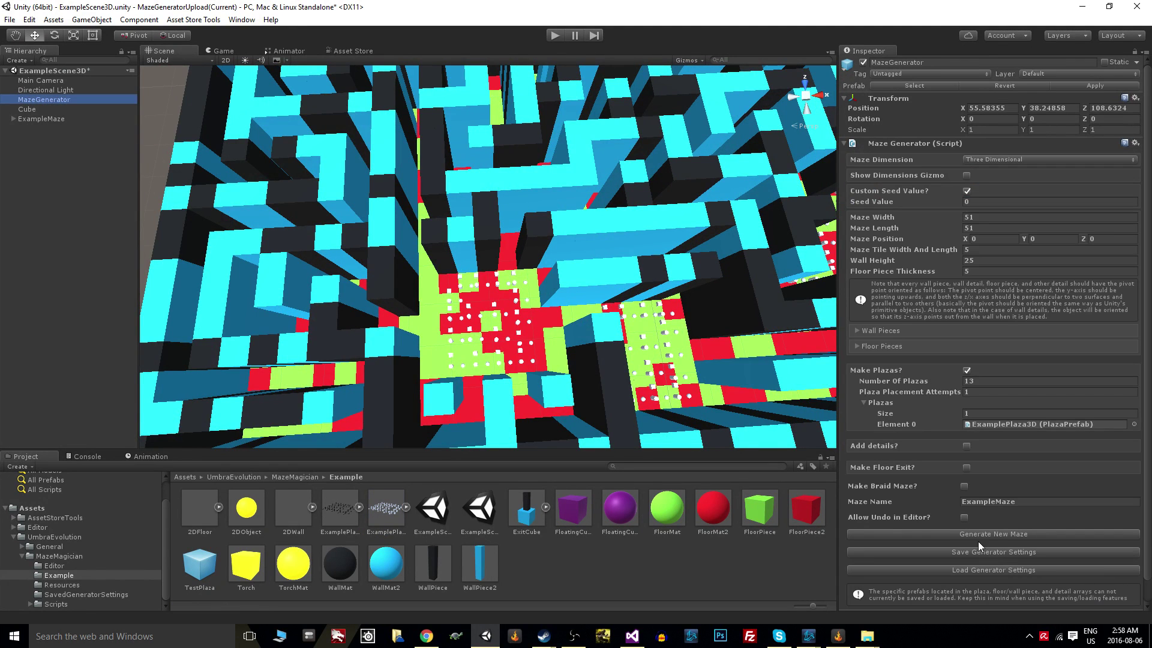
{"action": "left_click", "coordinate": [993, 534]}
{"action": "right_click_drag", "start_coordinate": [423, 362], "coordinate": [426, 411]}
{"action": "scroll", "coordinate": [425, 414], "scroll_direction": "down", "scroll_amount": 3}
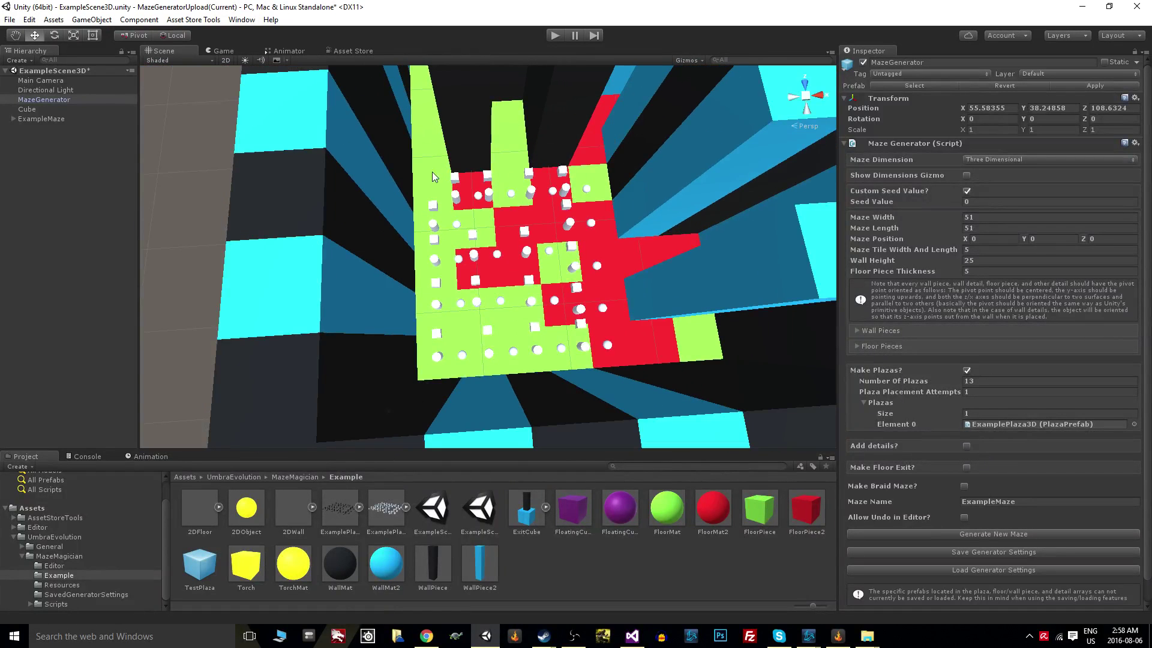
{"action": "right_click_drag", "start_coordinate": [608, 237], "coordinate": [418, 226]}
{"action": "right_click_drag", "start_coordinate": [393, 333], "coordinate": [456, 343]}
{"action": "scroll", "coordinate": [451, 351], "scroll_direction": "down", "scroll_amount": 2}
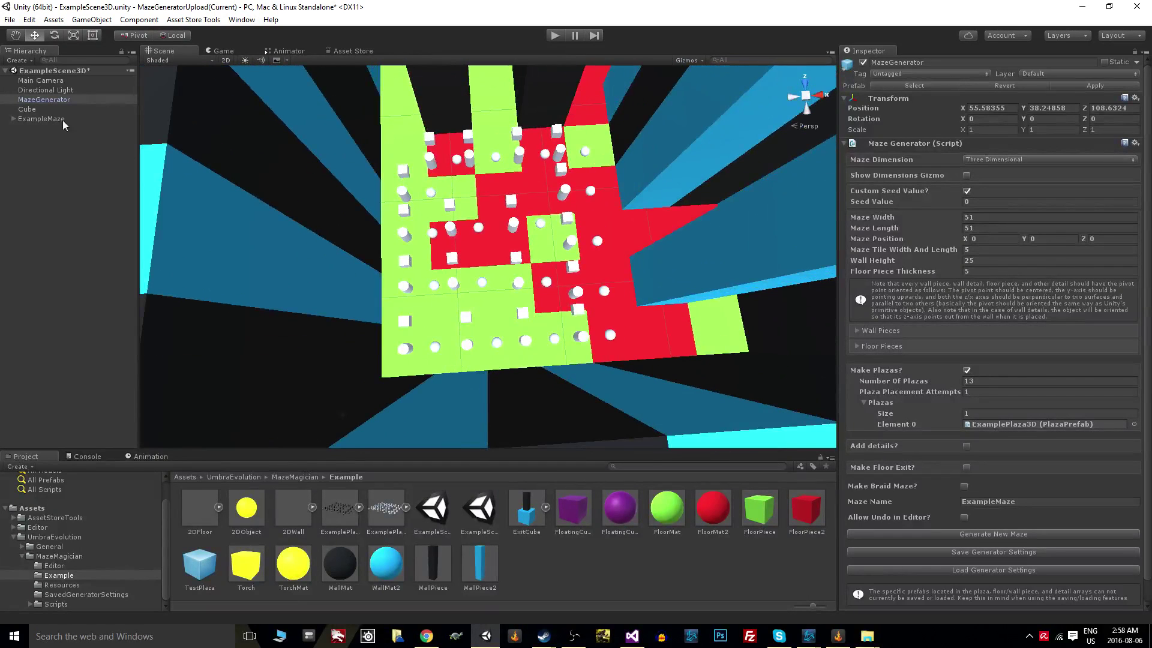
Examine the pivot and transform of ExamplePlaza3D(Clone) inside ExampleMaze and compare them with the ExamplePlaza3D prefab
{"action": "left_click", "coordinate": [14, 118]}
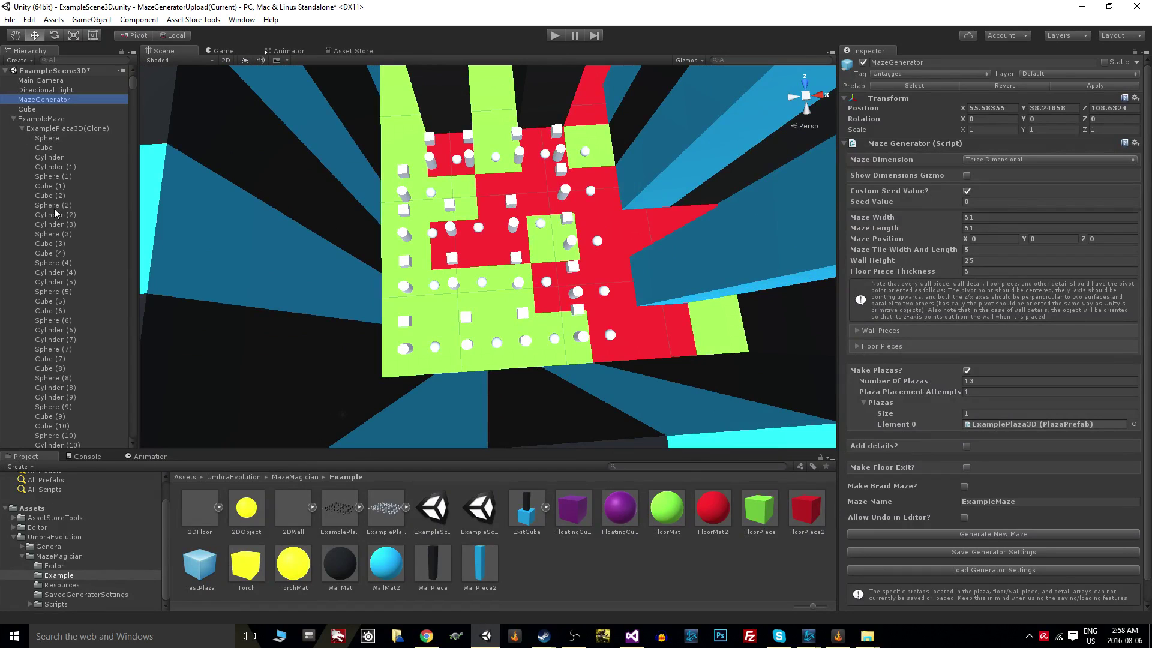
{"action": "left_click", "coordinate": [69, 129]}
{"action": "left_click", "coordinate": [22, 128]}
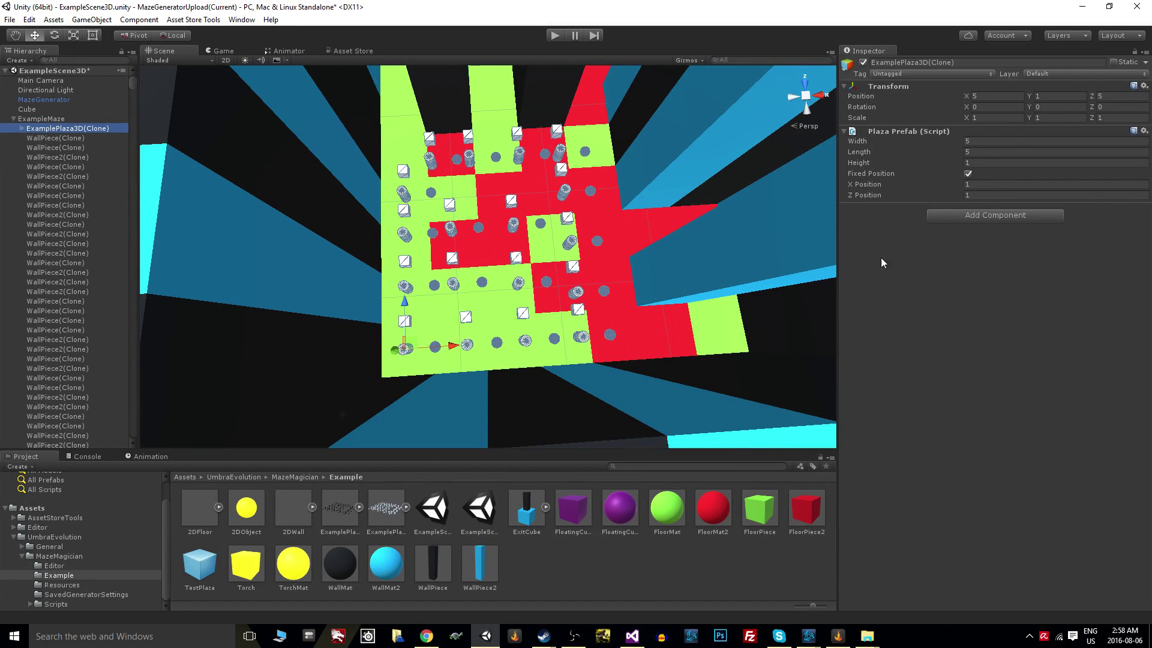
{"action": "left_click", "coordinate": [401, 520]}
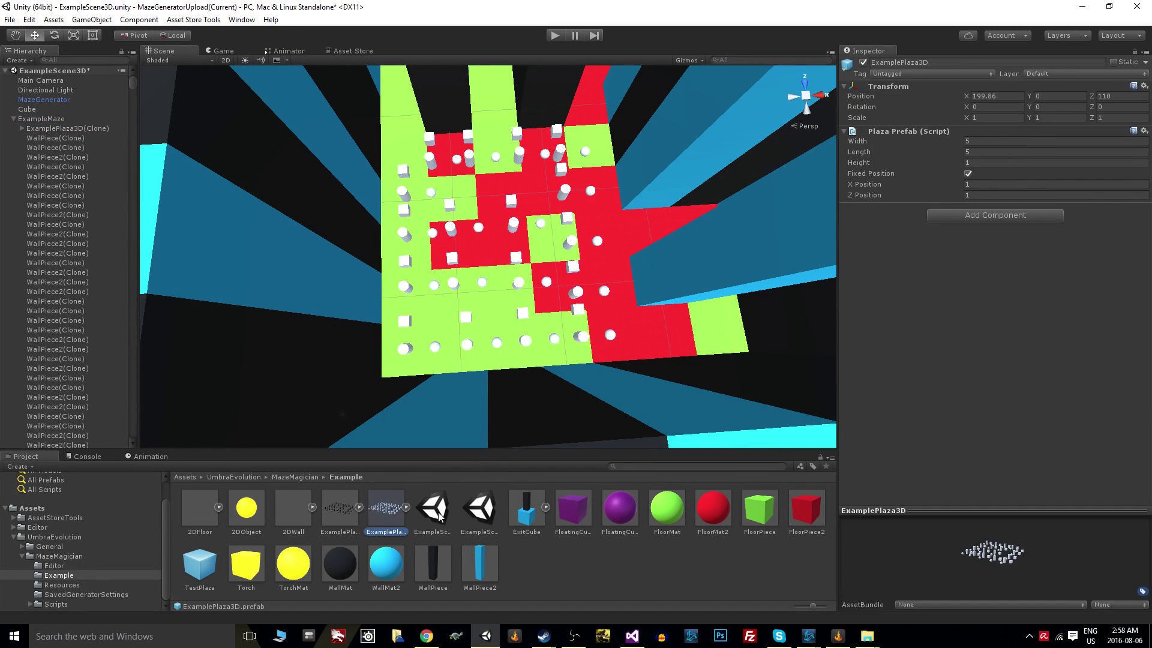
{"action": "left_click", "coordinate": [75, 129]}
{"action": "scroll", "coordinate": [558, 326], "scroll_direction": "up", "scroll_amount": 1}
{"action": "left_click_drag", "start_coordinate": [558, 326], "coordinate": [507, 415], "text": "alt"}
{"action": "middle_click_drag", "start_coordinate": [416, 234], "coordinate": [420, 356]}
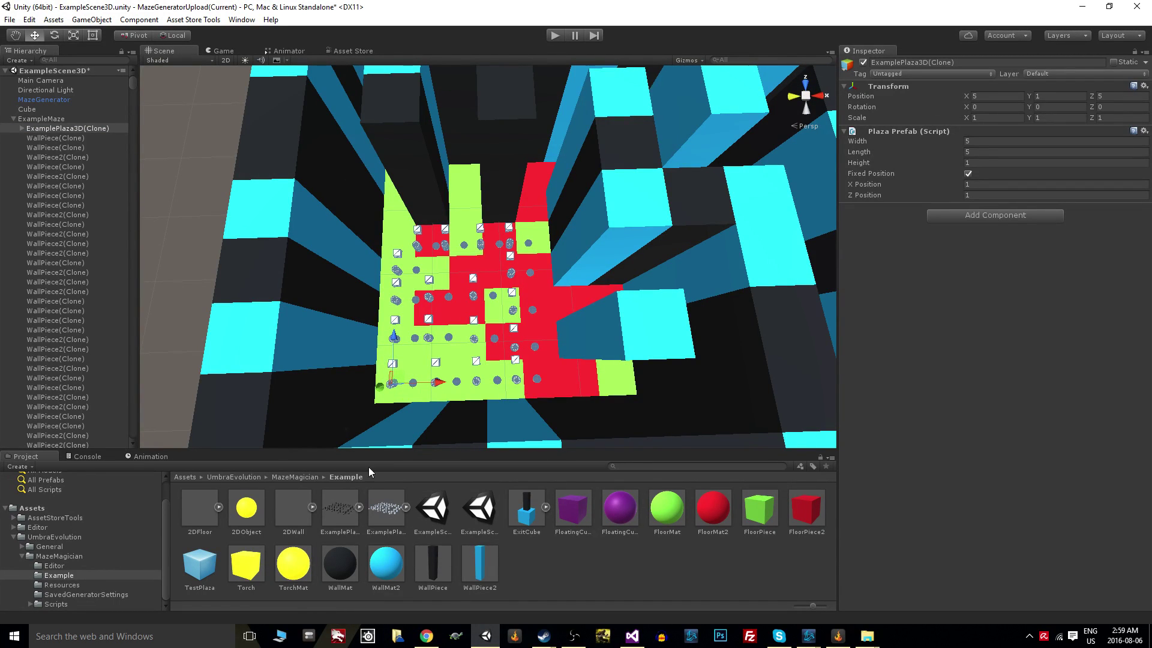
Set the ExamplePlaza3D prefab's Y rotation to 90 and generate a new maze from MazeGenerator
{"action": "left_click", "coordinate": [395, 516]}
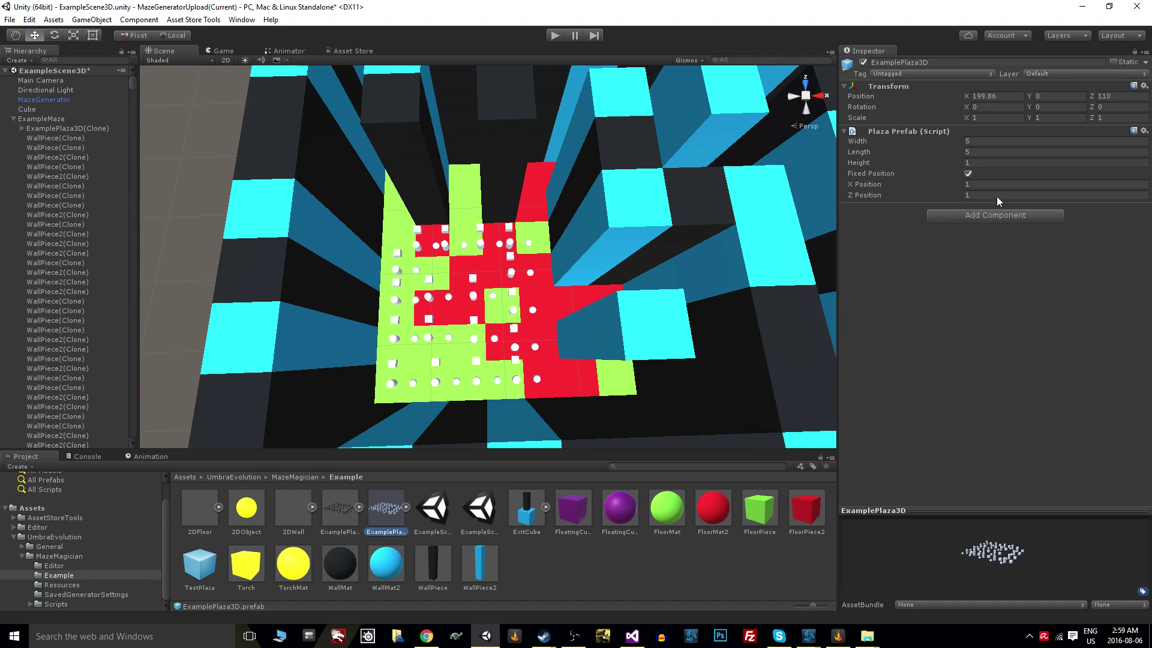
{"action": "left_click", "coordinate": [1058, 107]}
{"action": "type", "text": "90"}
{"action": "key", "text": "Return"}
{"action": "left_click", "coordinate": [73, 119]}
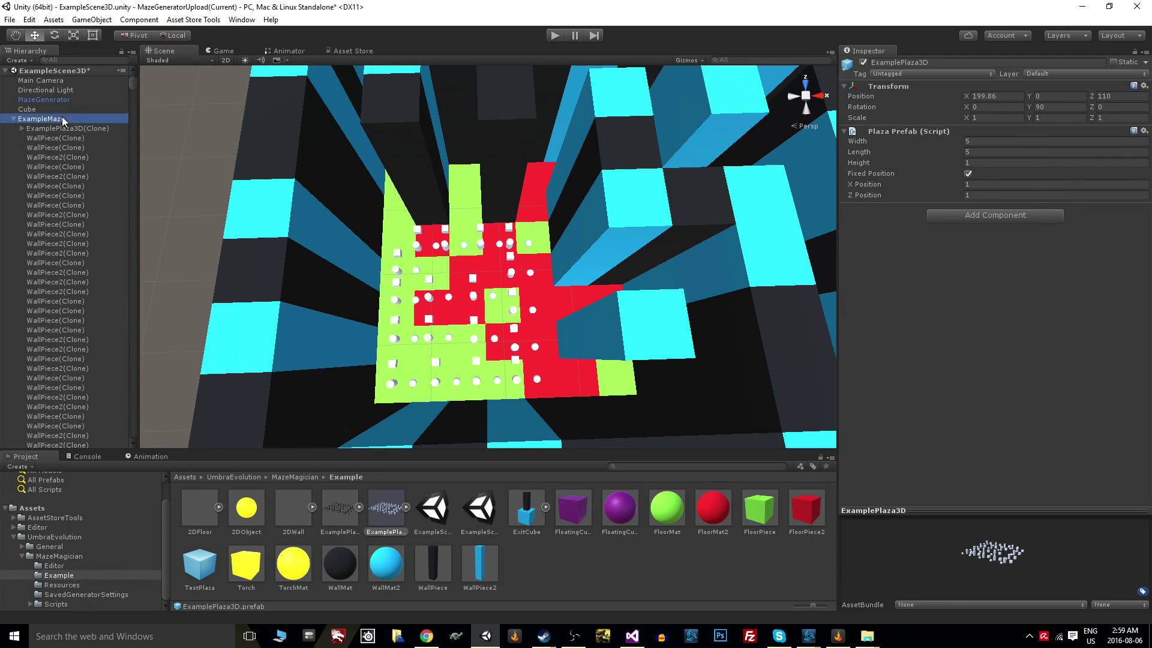
{"action": "left_click", "coordinate": [47, 98]}
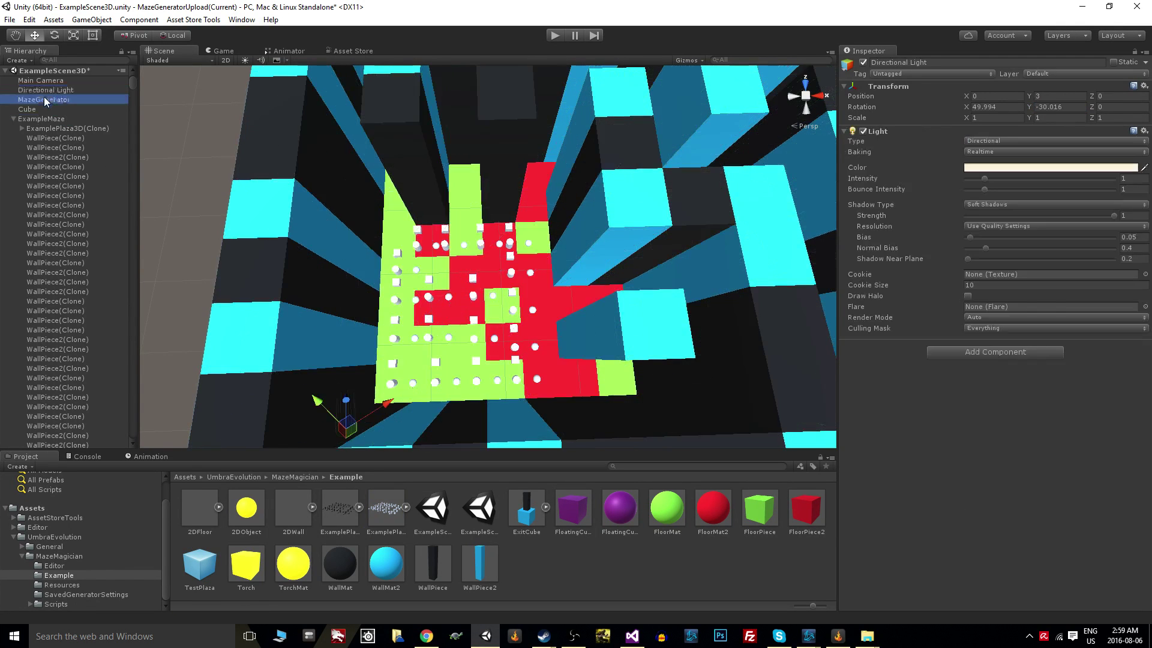
{"action": "left_click", "coordinate": [986, 534]}
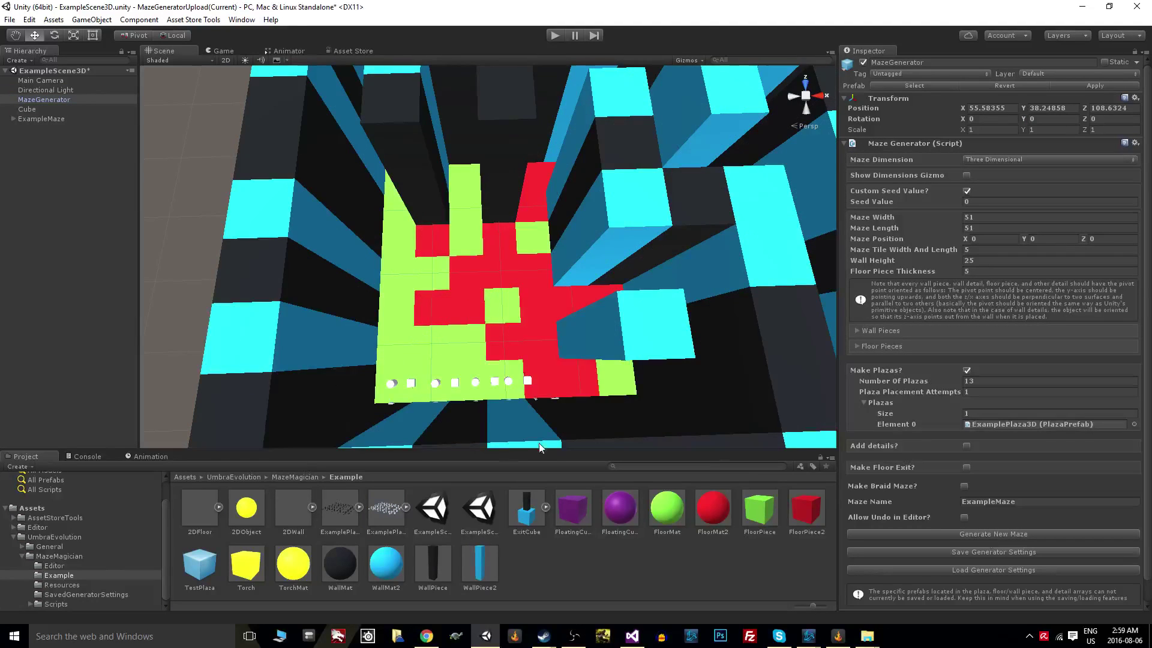
{"action": "scroll", "coordinate": [456, 340], "scroll_direction": "up", "scroll_amount": 2}
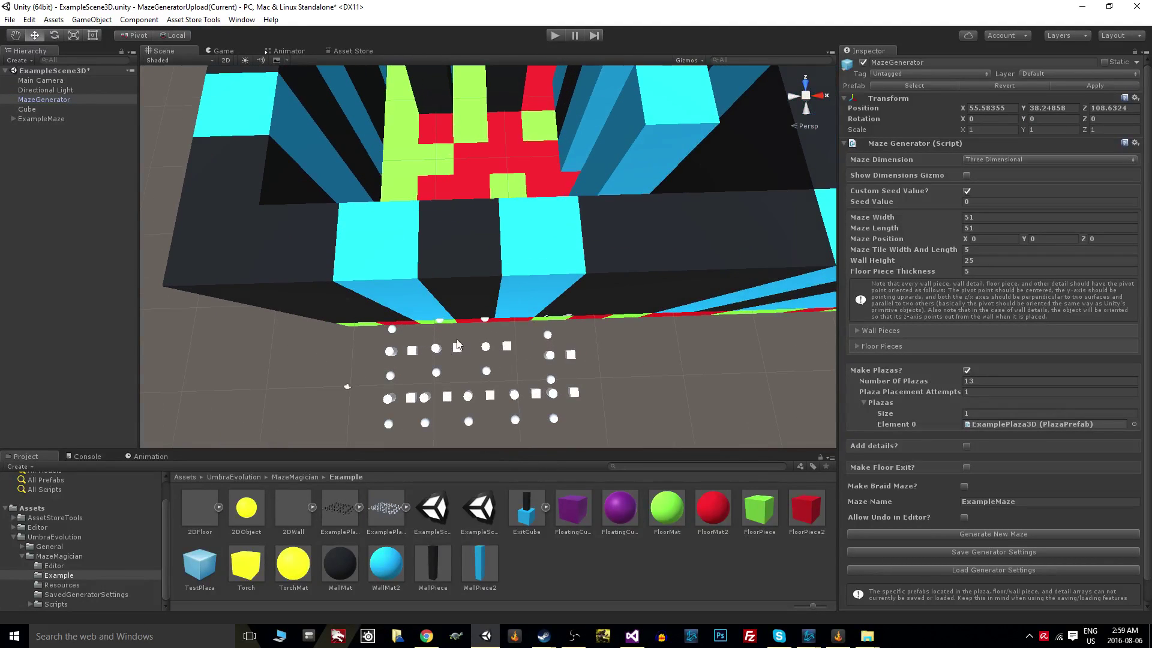
Set the Y rotation of ExamplePlaza3D(Clone) inside ExampleMaze to 45
{"action": "left_click", "coordinate": [13, 118]}
{"action": "left_click", "coordinate": [66, 128]}
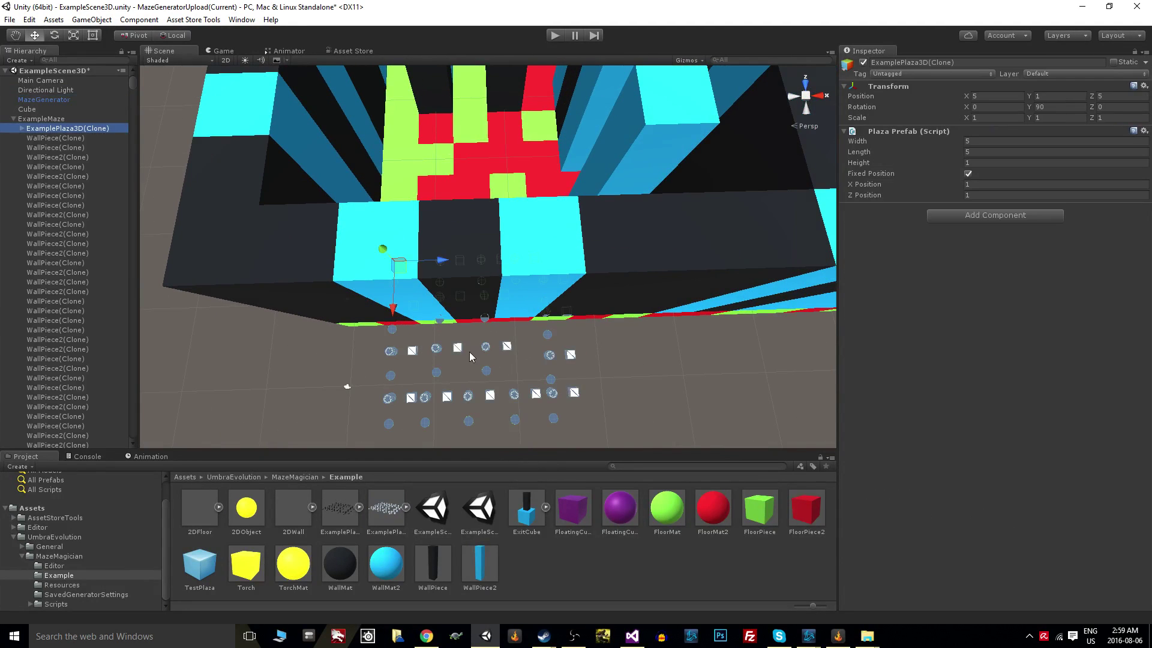
{"action": "left_click", "coordinate": [1052, 106]}
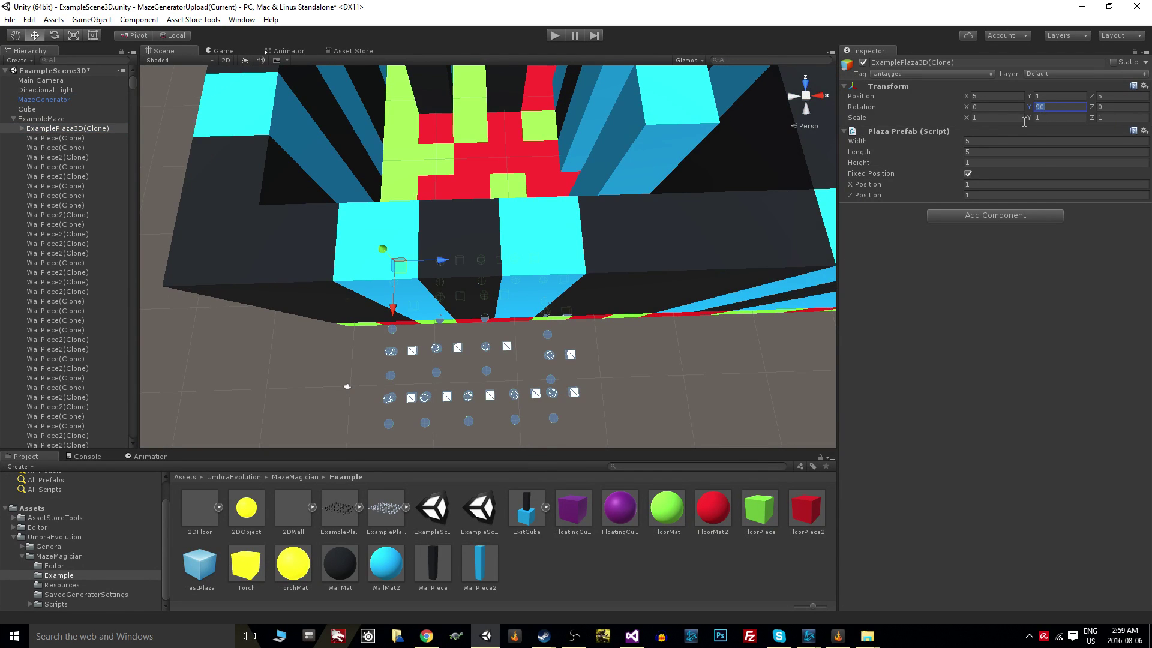
{"action": "type", "text": "45"}
{"action": "left_click_drag", "start_coordinate": [480, 270], "coordinate": [481, 548], "text": "alt"}
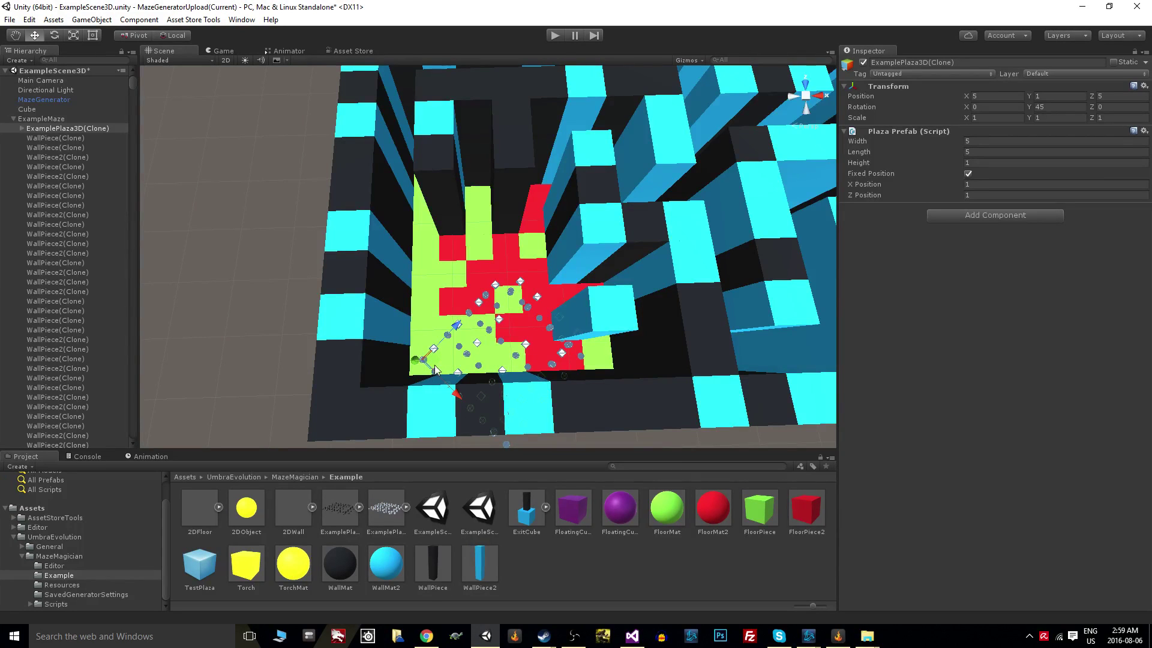
Set the Y rotation of ExamplePlaza3D(Clone) to 0
{"action": "scroll", "coordinate": [456, 413], "scroll_direction": "up", "scroll_amount": 2}
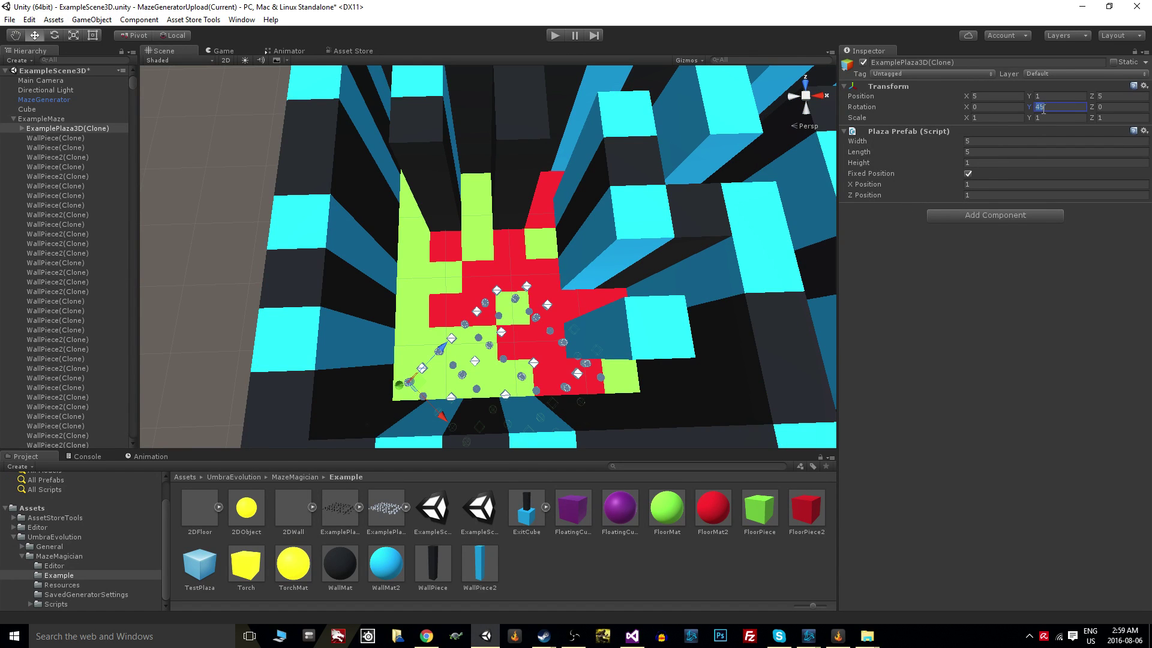
{"action": "scroll", "coordinate": [449, 384], "scroll_direction": "up", "scroll_amount": 5}
{"action": "key", "text": "Escape"}
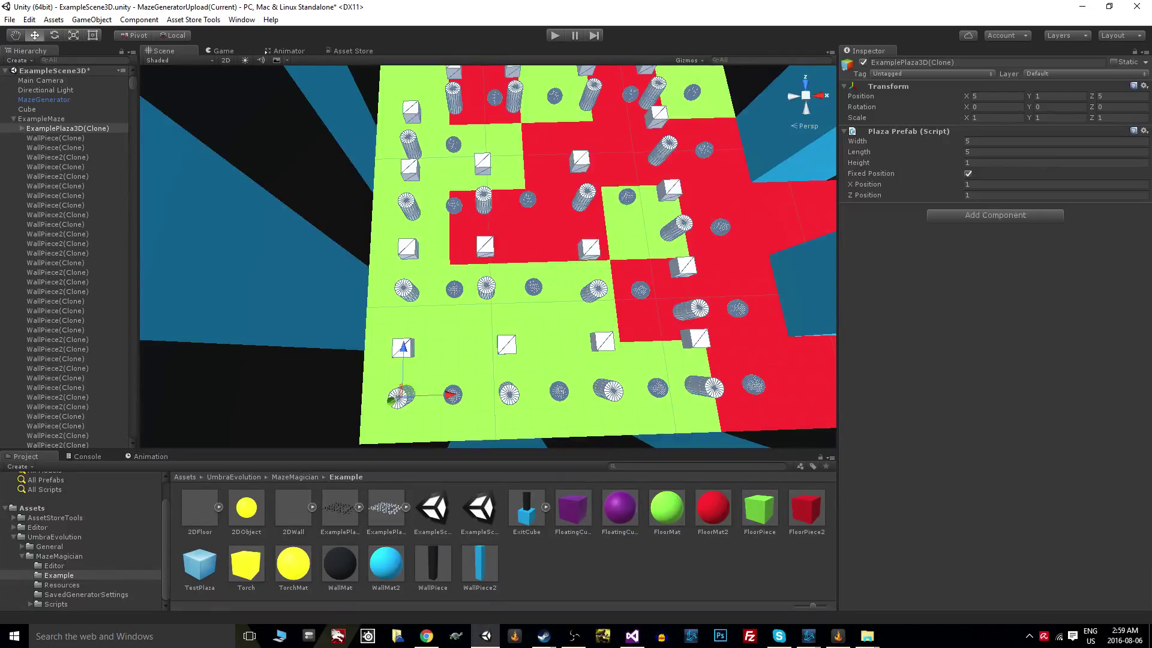
Examine how ExamplePlaza3D(Clone) and its objects sit in the maze corner, up close and within the whole maze
{"action": "left_click", "coordinate": [20, 129]}
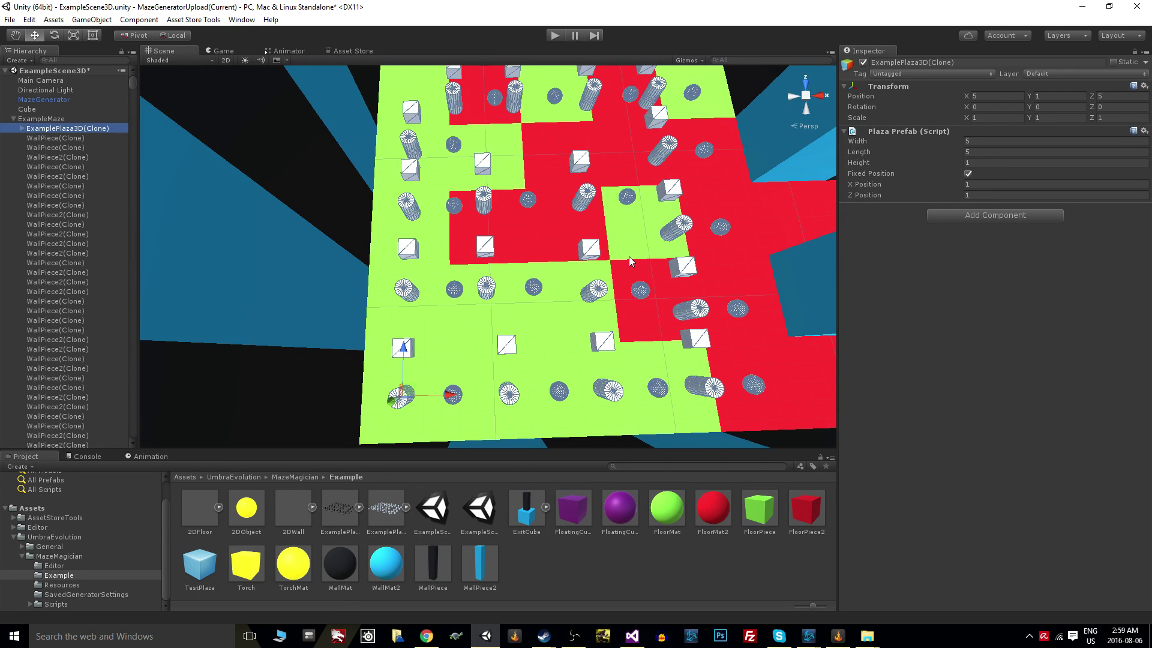
{"action": "scroll", "coordinate": [629, 257], "scroll_direction": "down", "scroll_amount": 5}
{"action": "left_click_drag", "start_coordinate": [629, 256], "coordinate": [367, 210], "text": "alt"}
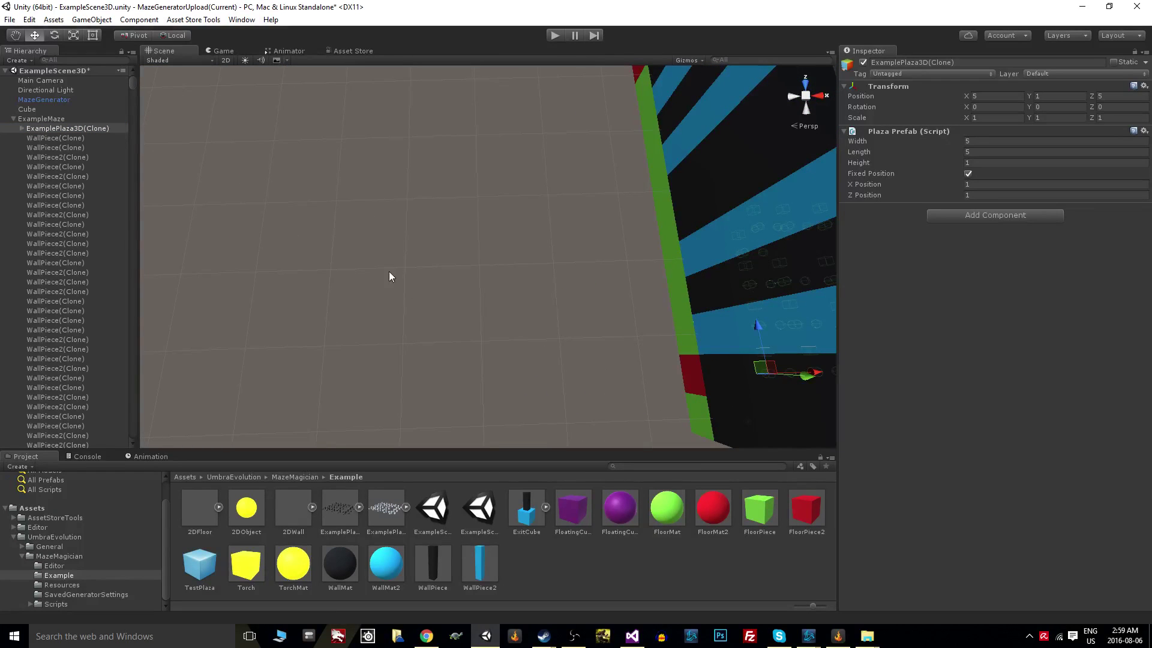
{"action": "left_click_drag", "start_coordinate": [389, 271], "coordinate": [401, 290], "text": "alt"}
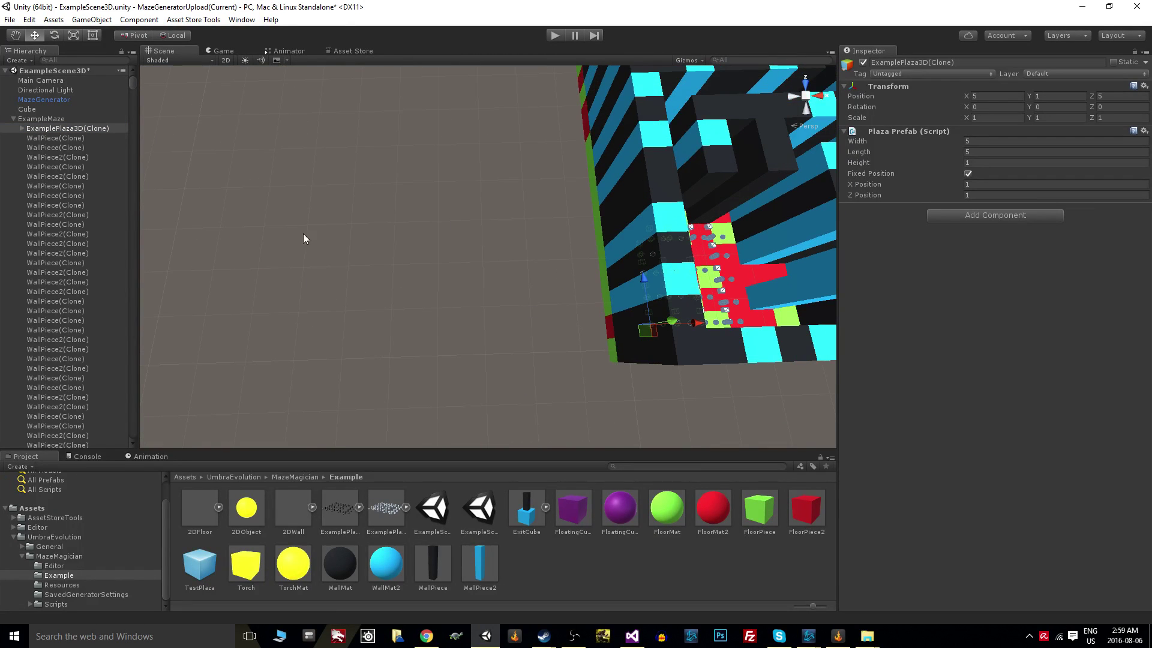
{"action": "left_click_drag", "start_coordinate": [369, 160], "coordinate": [418, 296], "text": "alt"}
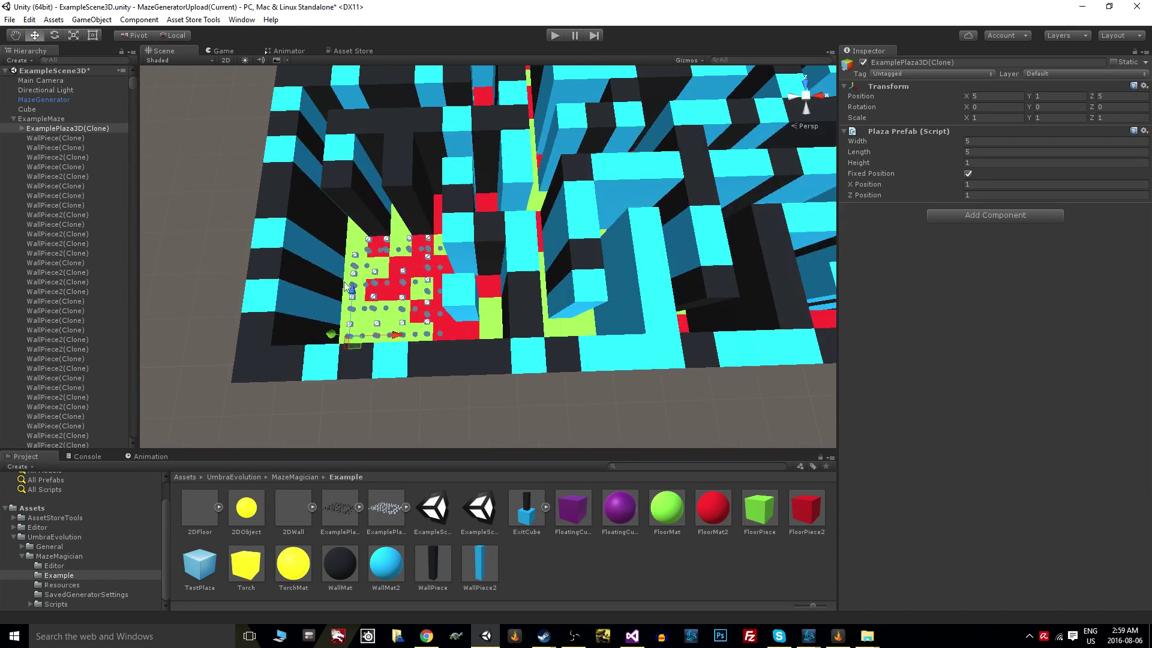
{"action": "scroll", "coordinate": [418, 296], "scroll_direction": "up", "scroll_amount": 3}
{"action": "scroll", "coordinate": [418, 296], "scroll_direction": "up", "scroll_amount": 4}
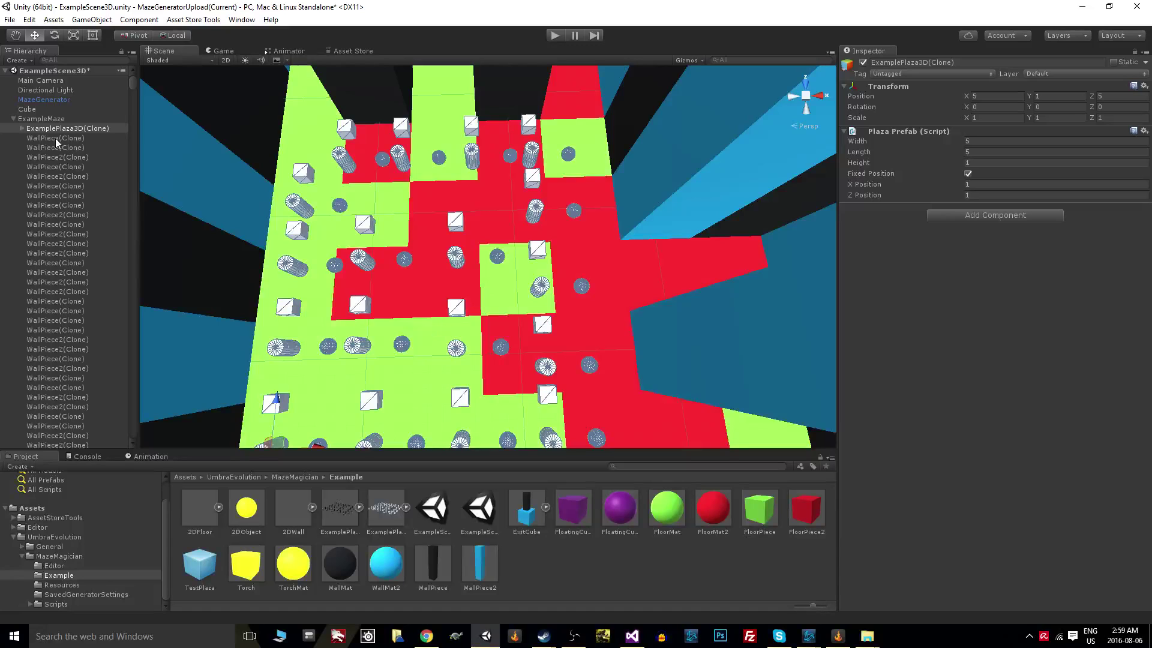
{"action": "scroll", "coordinate": [456, 320], "scroll_direction": "down", "scroll_amount": 5}
{"action": "middle_click_drag", "start_coordinate": [504, 234], "coordinate": [414, 346]}
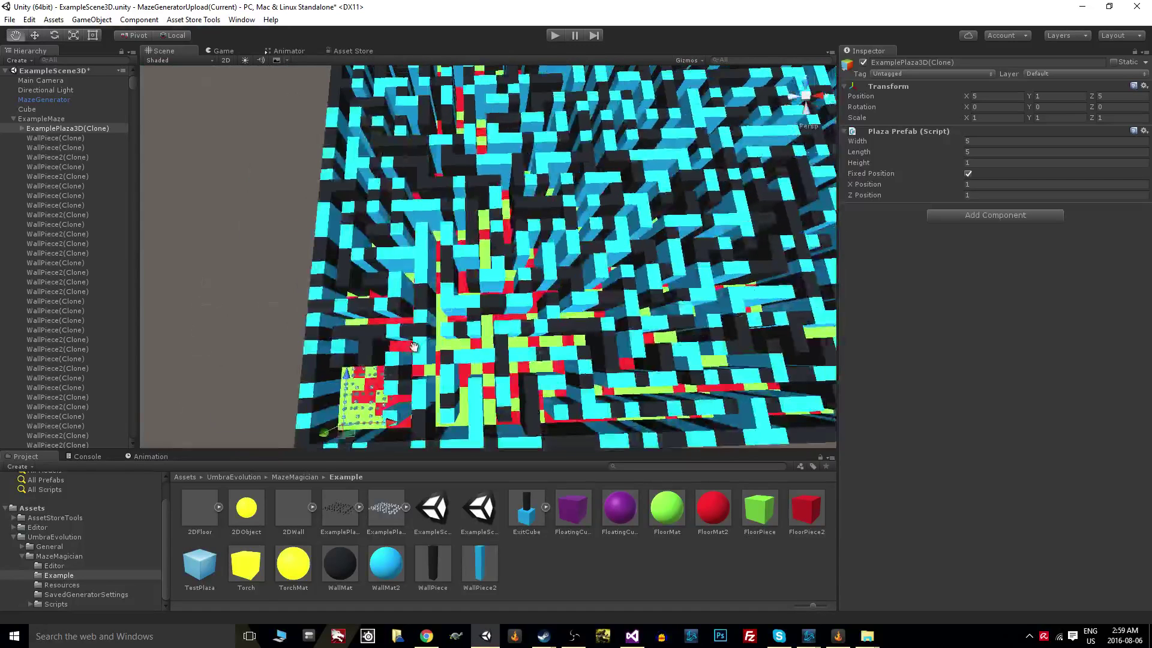
Set the ExamplePlaza3D prefab's Y rotation to 0 and disable its Fixed Position option
{"action": "left_click", "coordinate": [387, 507]}
{"action": "left_click", "coordinate": [1041, 106]}
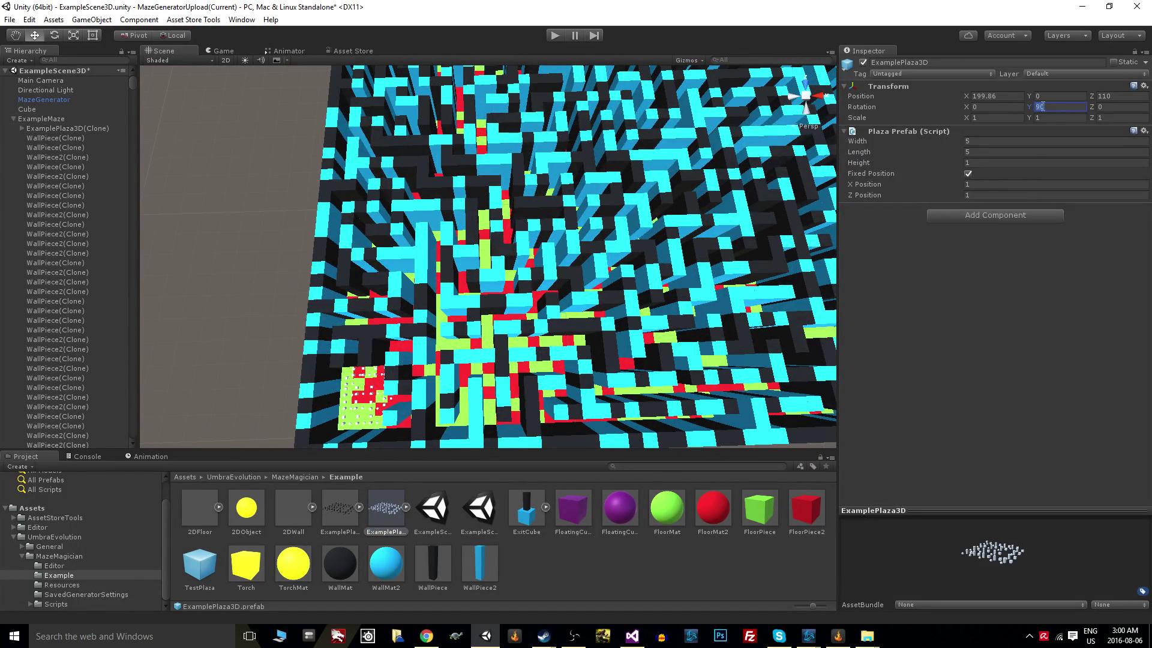
{"action": "left_click", "coordinate": [968, 173]}
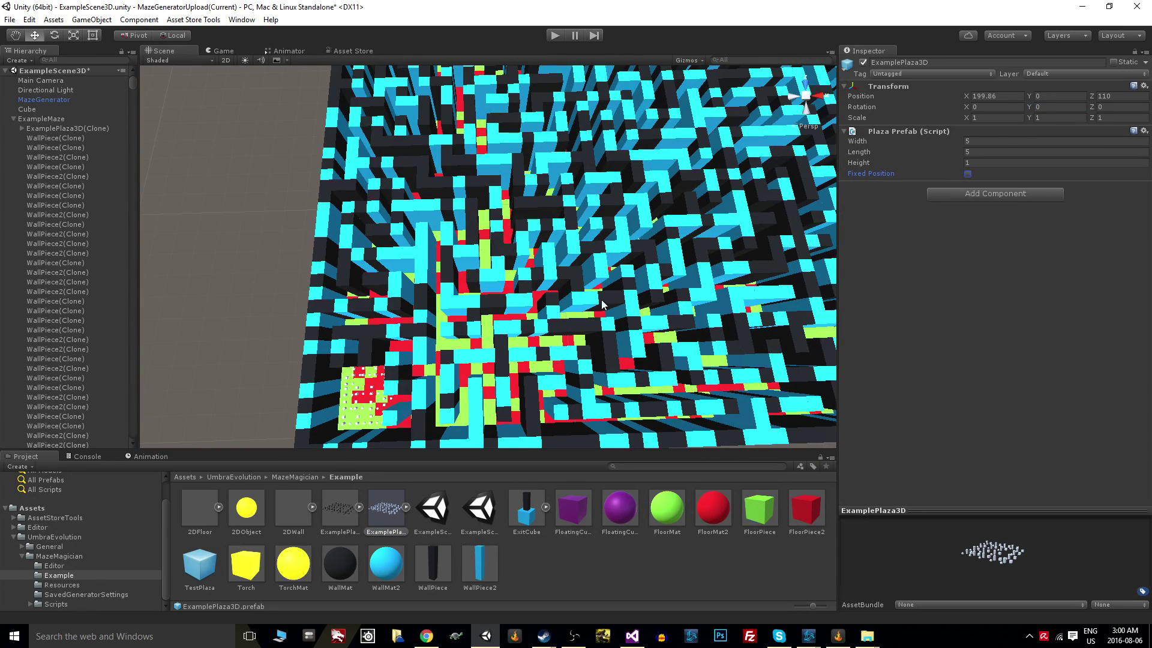
Generate a new maze from MazeGenerator with the ExamplePlaza3D prefab as its plaza
{"action": "scroll", "coordinate": [420, 180], "scroll_direction": "down", "scroll_amount": 5}
{"action": "left_click", "coordinate": [72, 100]}
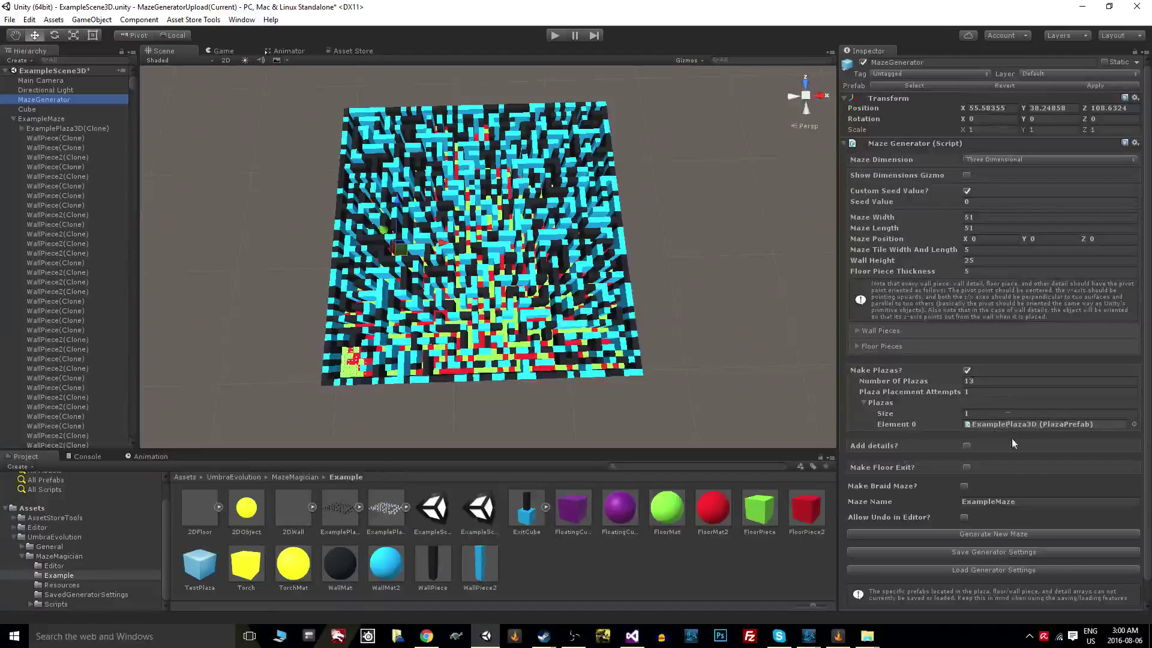
{"action": "left_click", "coordinate": [981, 535]}
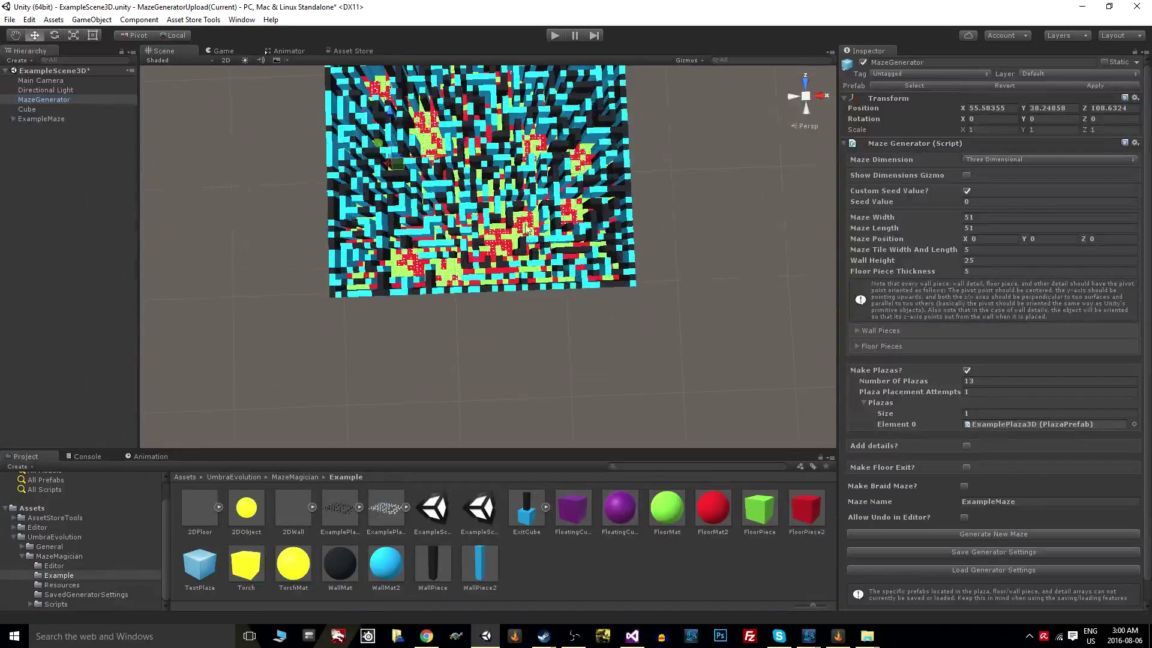
Examine where the plazas are placed across the regenerated maze, including overlapping ones up close
{"action": "middle_click_drag", "start_coordinate": [455, 339], "coordinate": [426, 379]}
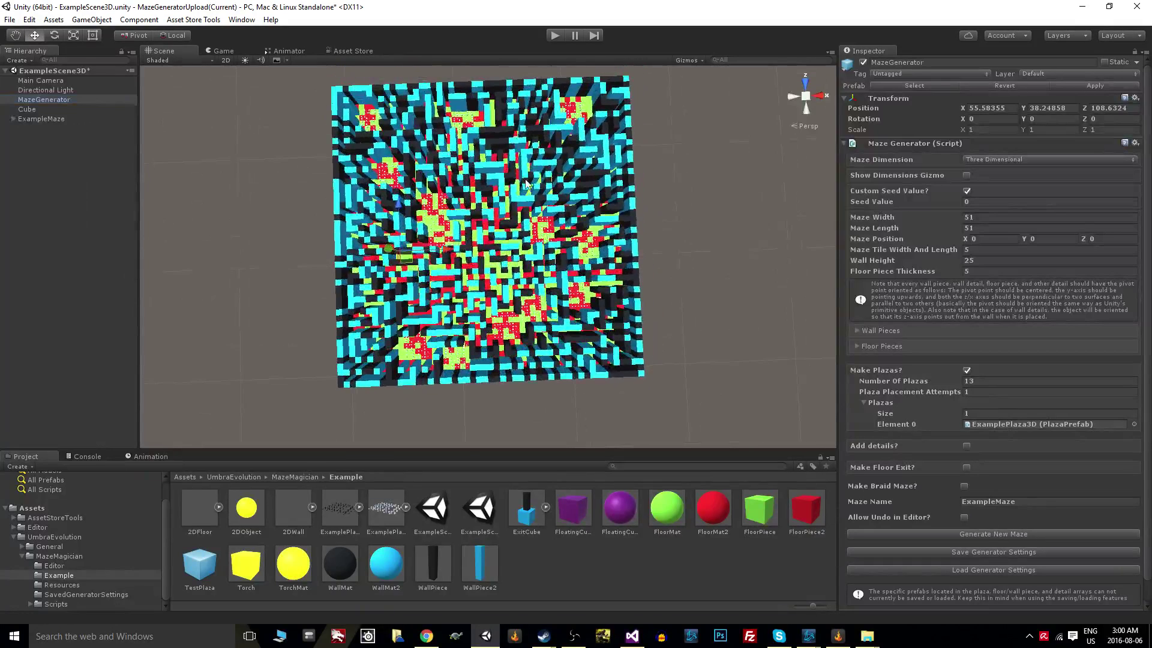
{"action": "middle_click_drag", "start_coordinate": [529, 185], "coordinate": [322, 314]}
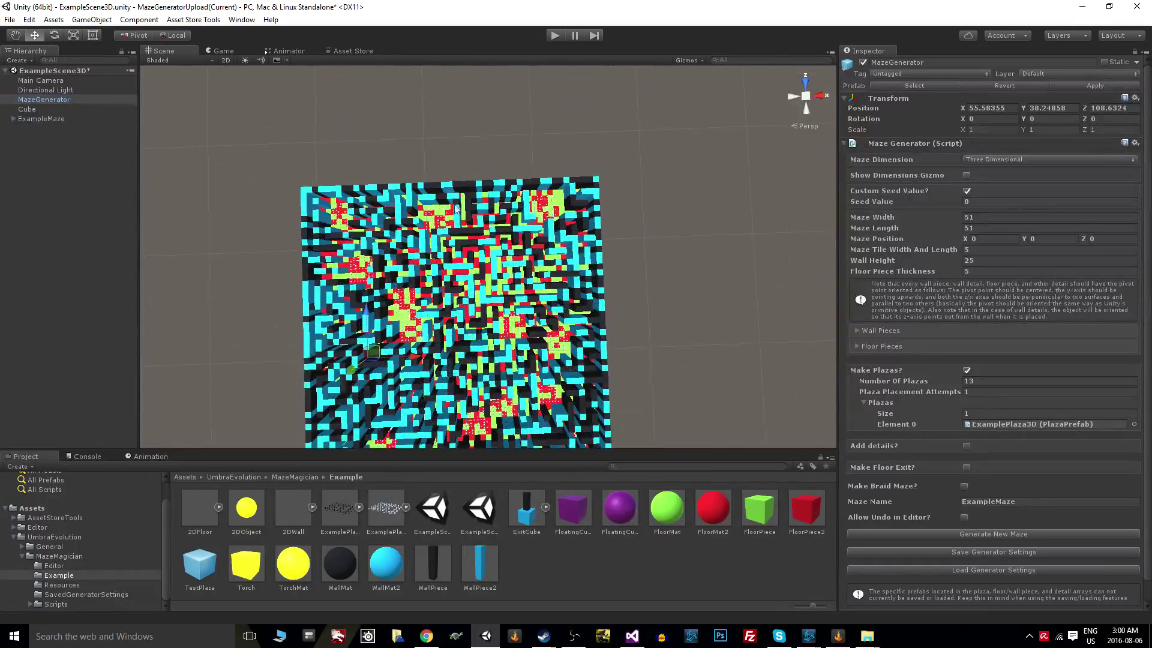
{"action": "middle_click_drag", "start_coordinate": [396, 310], "coordinate": [508, 331]}
{"action": "scroll", "coordinate": [525, 327], "scroll_direction": "up", "scroll_amount": 2}
{"action": "scroll", "coordinate": [526, 327], "scroll_direction": "up", "scroll_amount": 5}
{"action": "scroll", "coordinate": [492, 327], "scroll_direction": "up", "scroll_amount": 4}
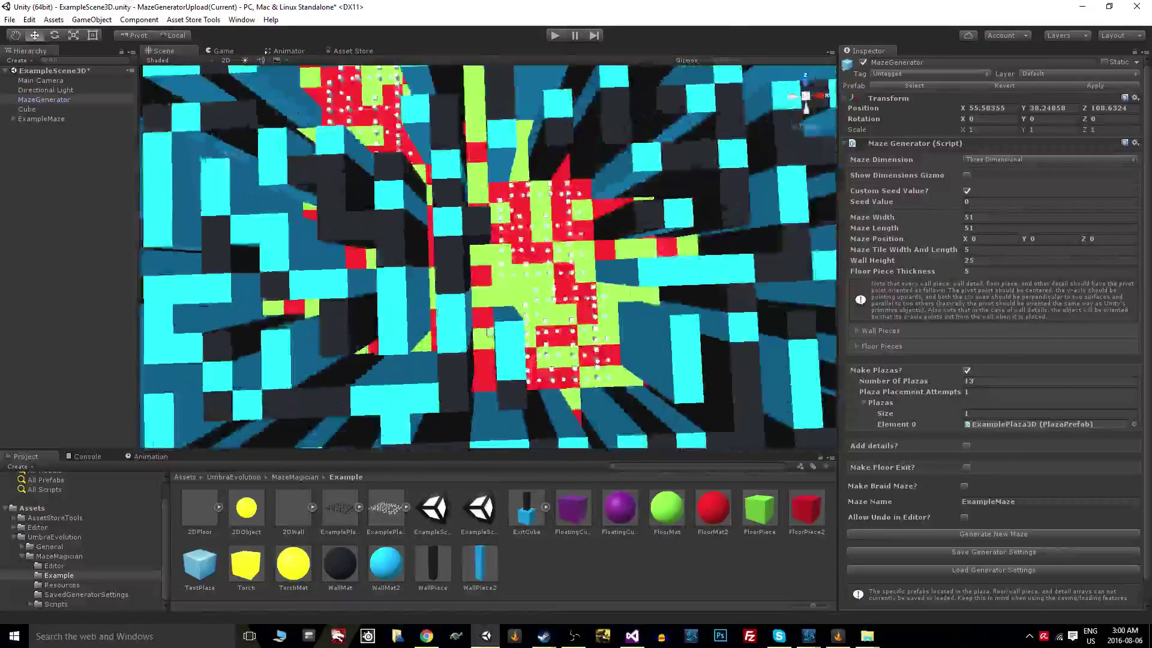
{"action": "scroll", "coordinate": [360, 301], "scroll_direction": "up", "scroll_amount": 4}
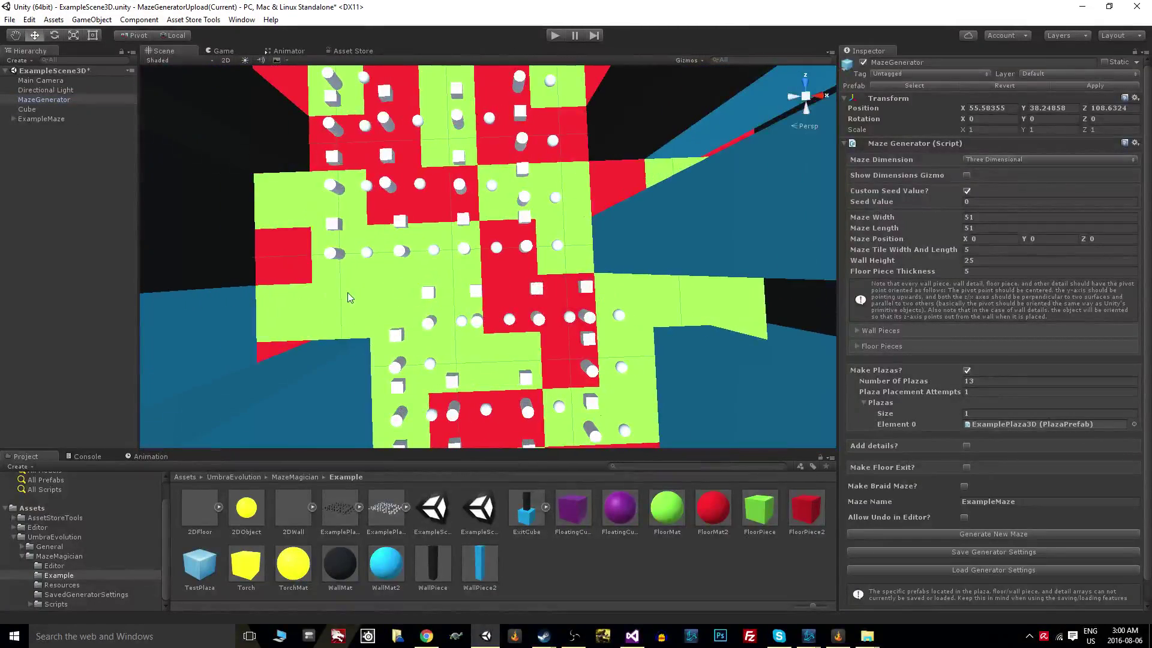
{"action": "scroll", "coordinate": [592, 248], "scroll_direction": "down", "scroll_amount": 10}
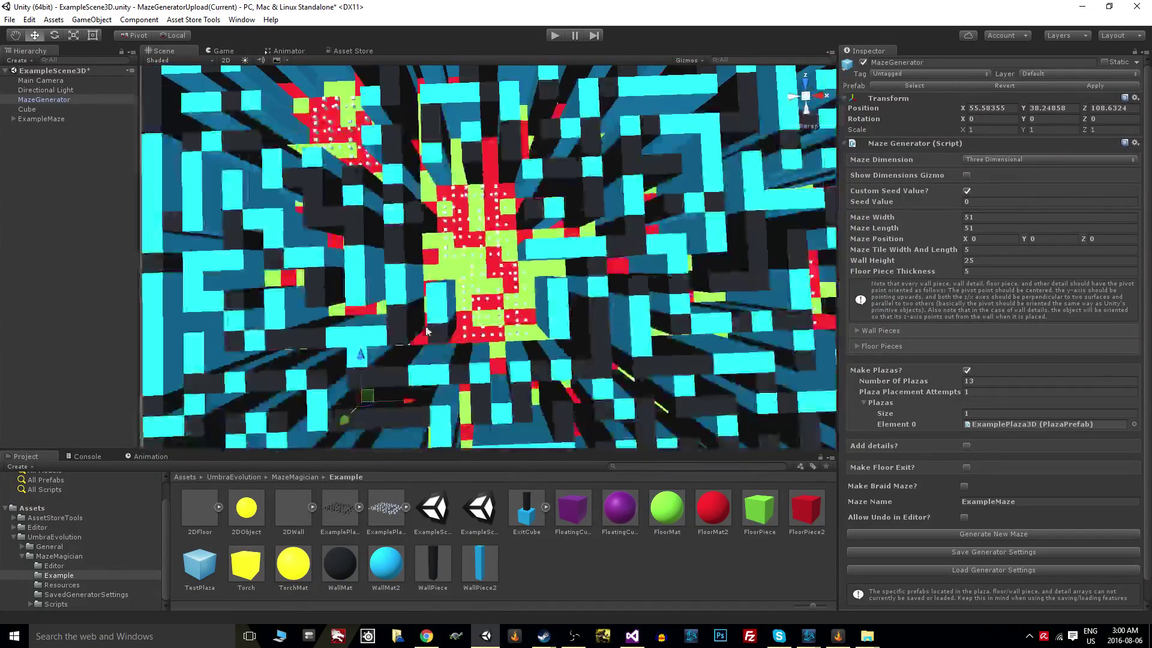
{"action": "scroll", "coordinate": [417, 324], "scroll_direction": "down", "scroll_amount": 3}
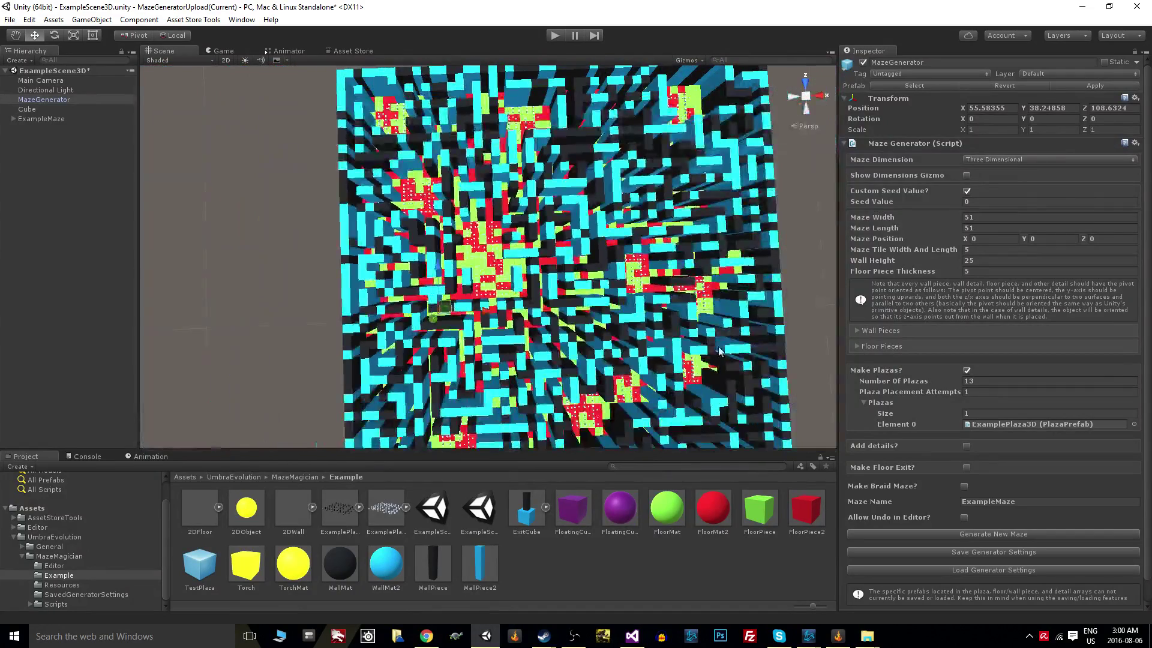
{"action": "scroll", "coordinate": [444, 318], "scroll_direction": "down", "scroll_amount": 5}
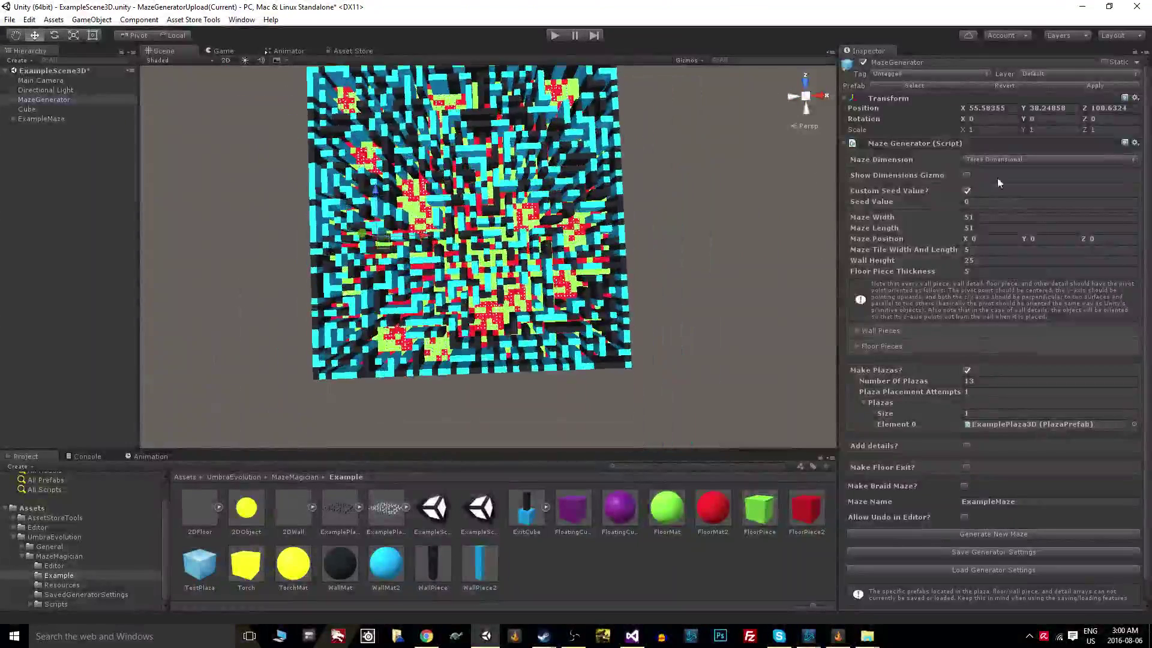
Disable MazeGenerator's Custom Seed Value option and generate a new maze
{"action": "left_click", "coordinate": [966, 191]}
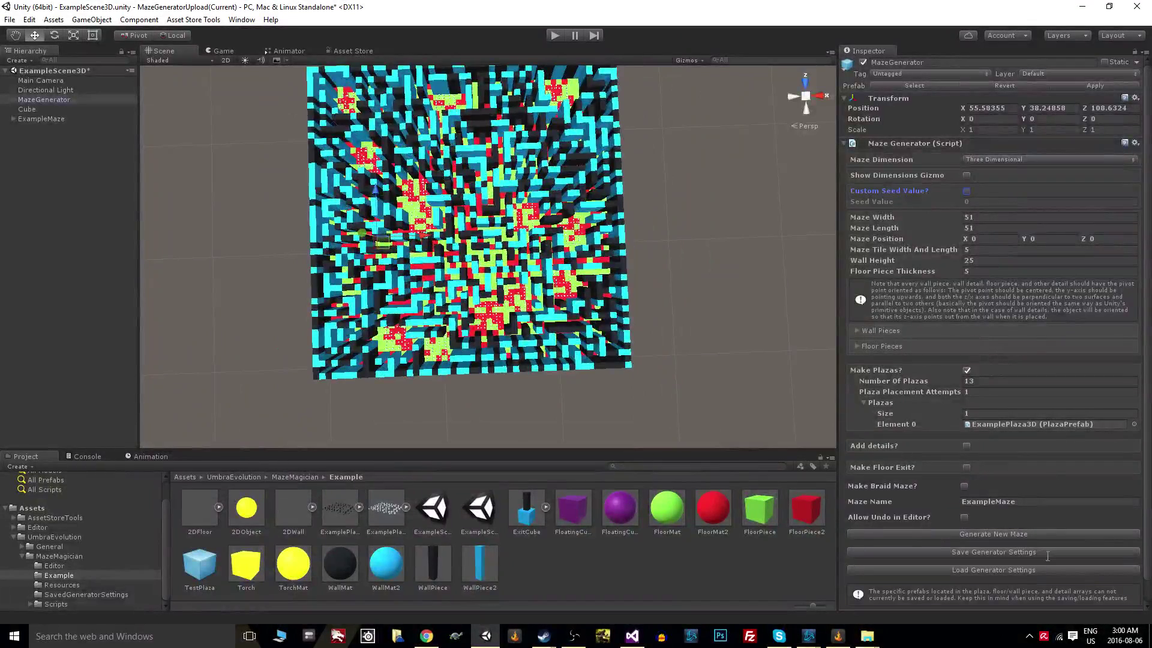
{"action": "left_click", "coordinate": [1006, 538]}
{"action": "left_click", "coordinate": [1005, 537]}
{"action": "mouse_move", "coordinate": [510, 240]}
{"action": "middle_mouse_down"}
{"action": "mouse_move", "coordinate": [516, 342]}
{"action": "mouse_move", "coordinate": [504, 262]}
{"action": "middle_mouse_up"}
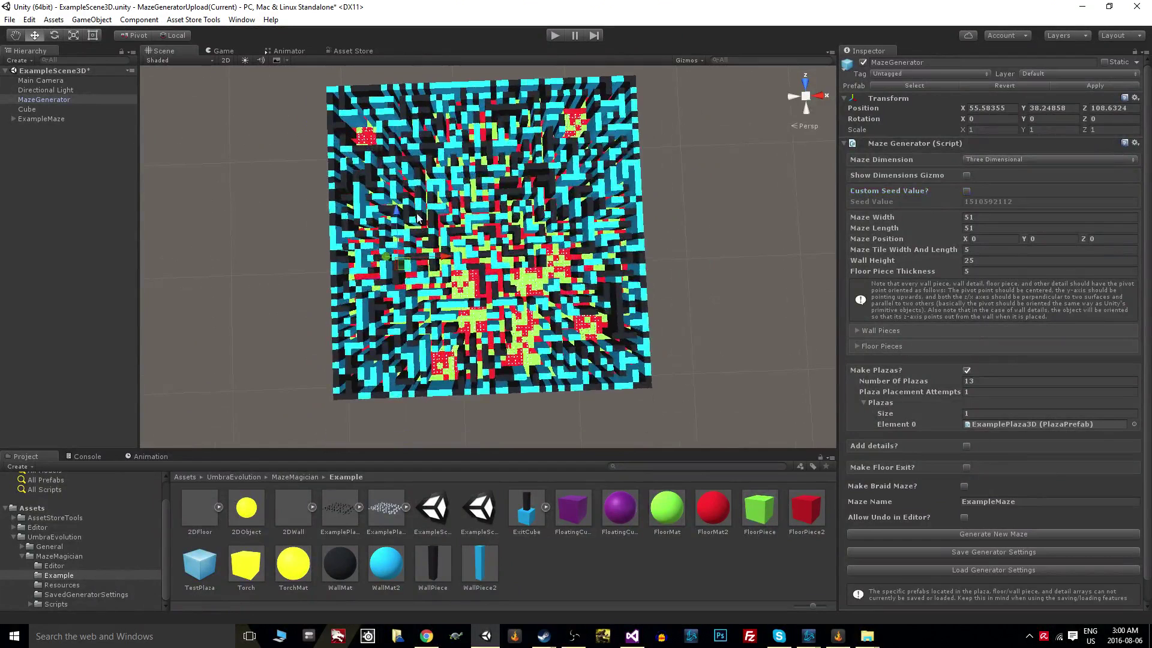
Examine the randomly seeded maze's plazas, looking closely at one plaza's floor tiles and objects
{"action": "middle_click_drag", "start_coordinate": [418, 219], "coordinate": [418, 239]}
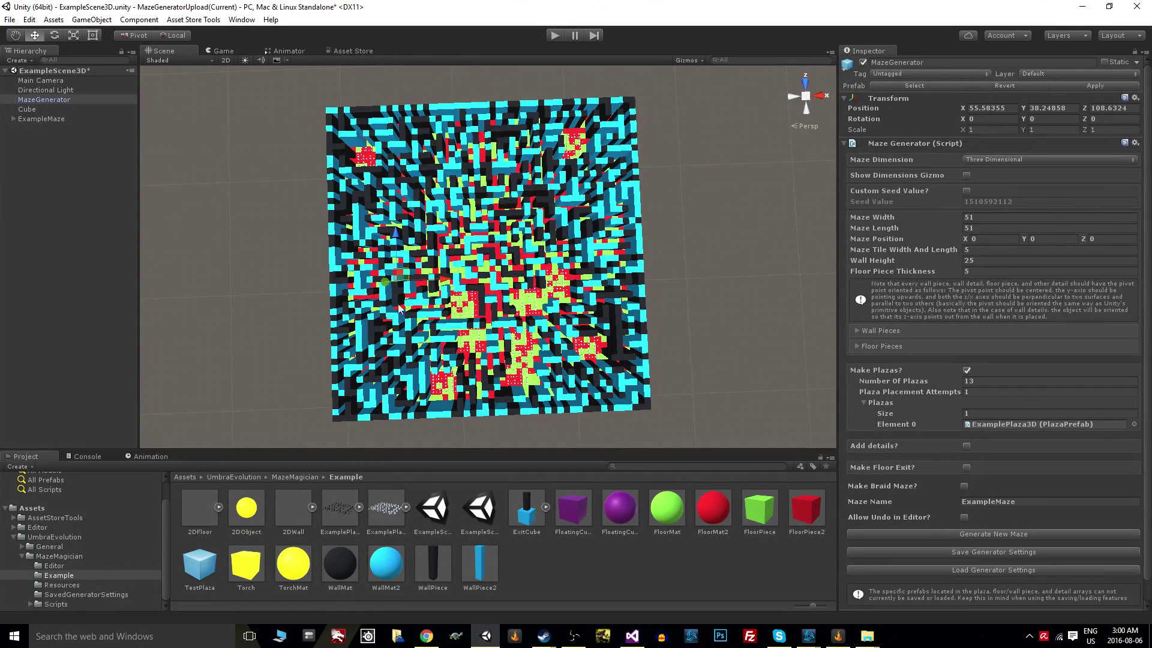
{"action": "scroll", "coordinate": [400, 308], "scroll_direction": "up", "scroll_amount": 5}
{"action": "middle_click_drag", "start_coordinate": [555, 301], "coordinate": [480, 300]}
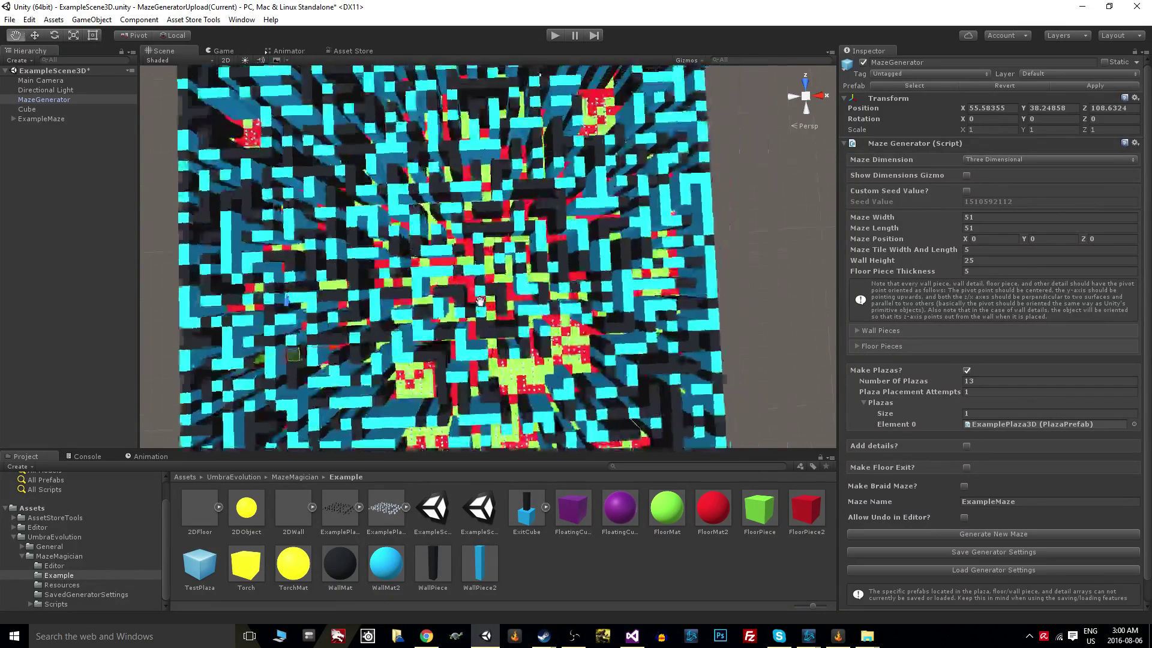
{"action": "scroll", "coordinate": [480, 300], "scroll_direction": "up", "scroll_amount": 8}
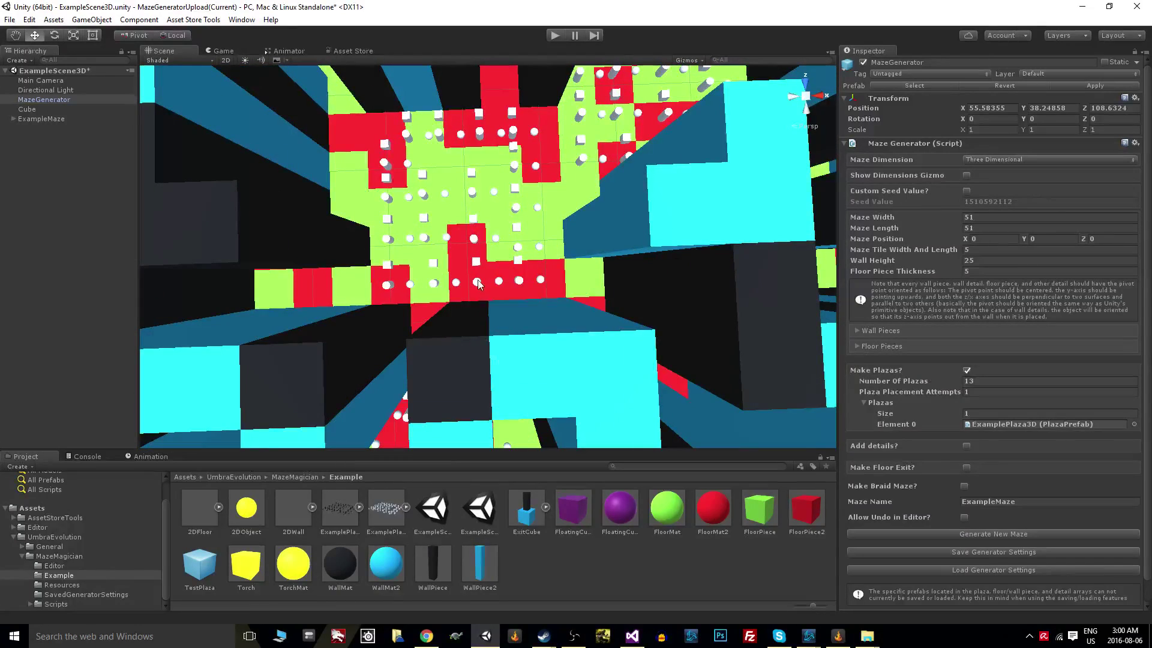
{"action": "scroll", "coordinate": [495, 318], "scroll_direction": "up", "scroll_amount": 3}
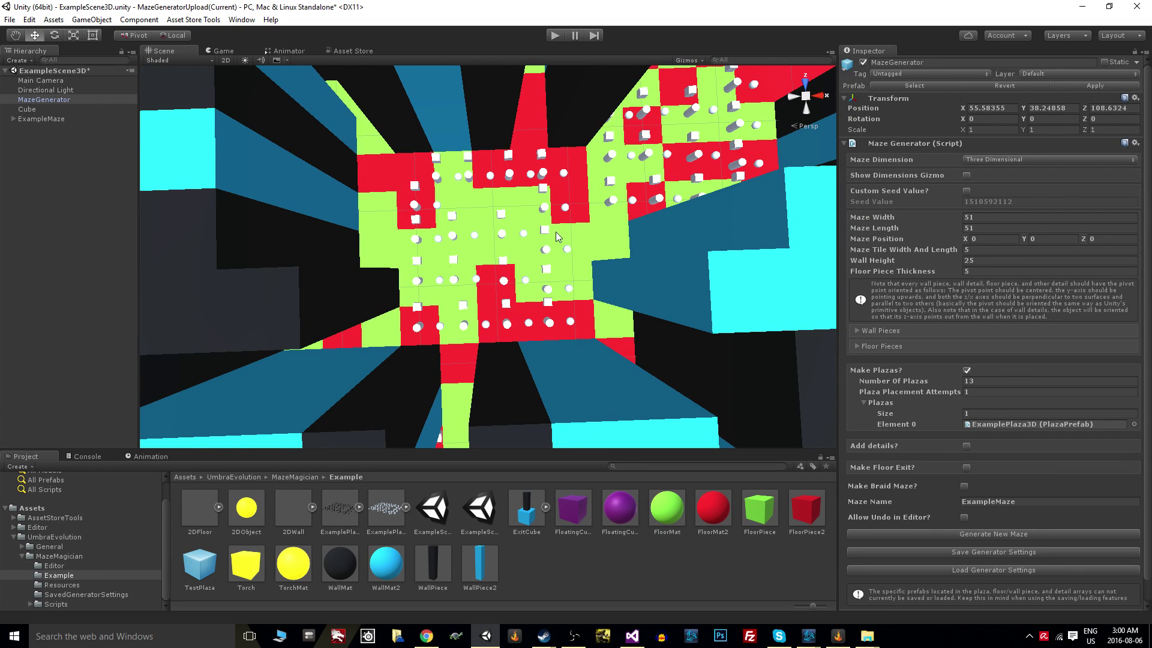
{"action": "scroll", "coordinate": [565, 210], "scroll_direction": "down", "scroll_amount": 10}
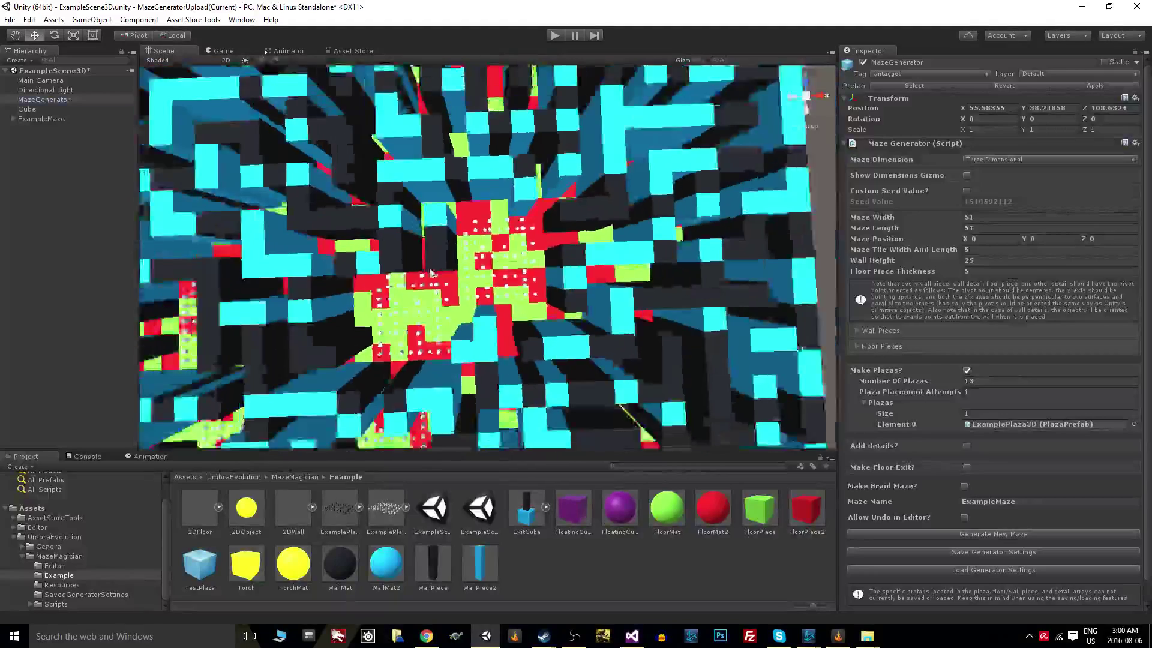
{"action": "scroll", "coordinate": [431, 273], "scroll_direction": "down", "scroll_amount": 5}
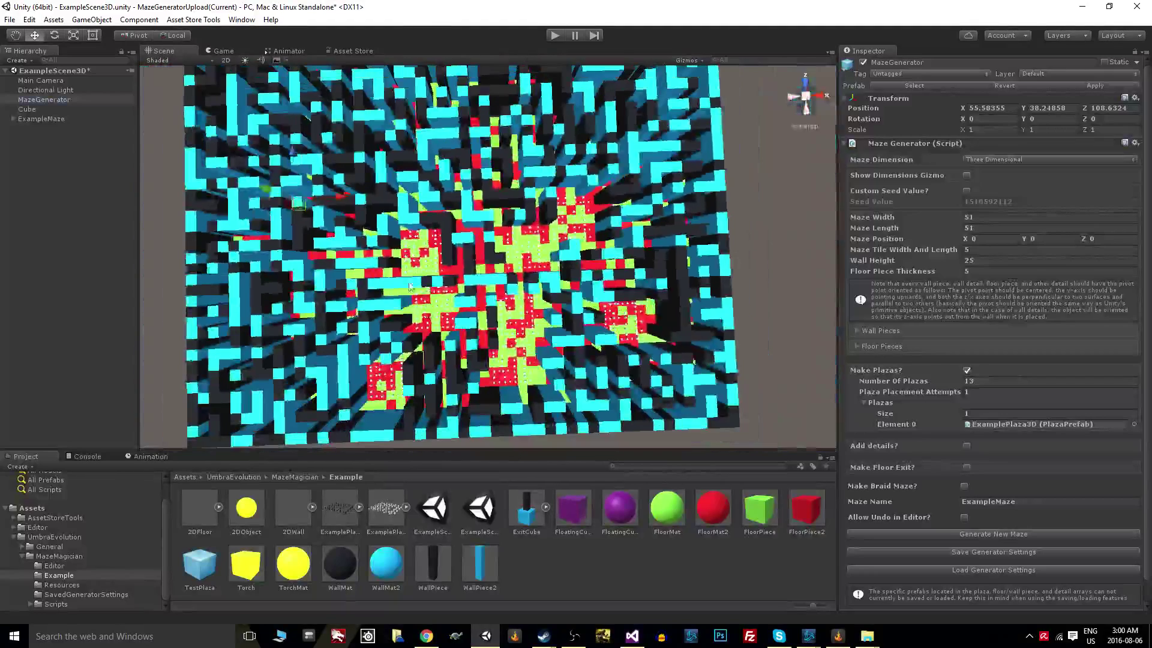
Examine the plazas among the maze walls from above and from an oblique angle
{"action": "left_click_drag", "start_coordinate": [456, 285], "coordinate": [447, 315], "text": "alt"}
{"action": "right_click_drag", "start_coordinate": [447, 315], "coordinate": [591, 307], "text": "alt"}
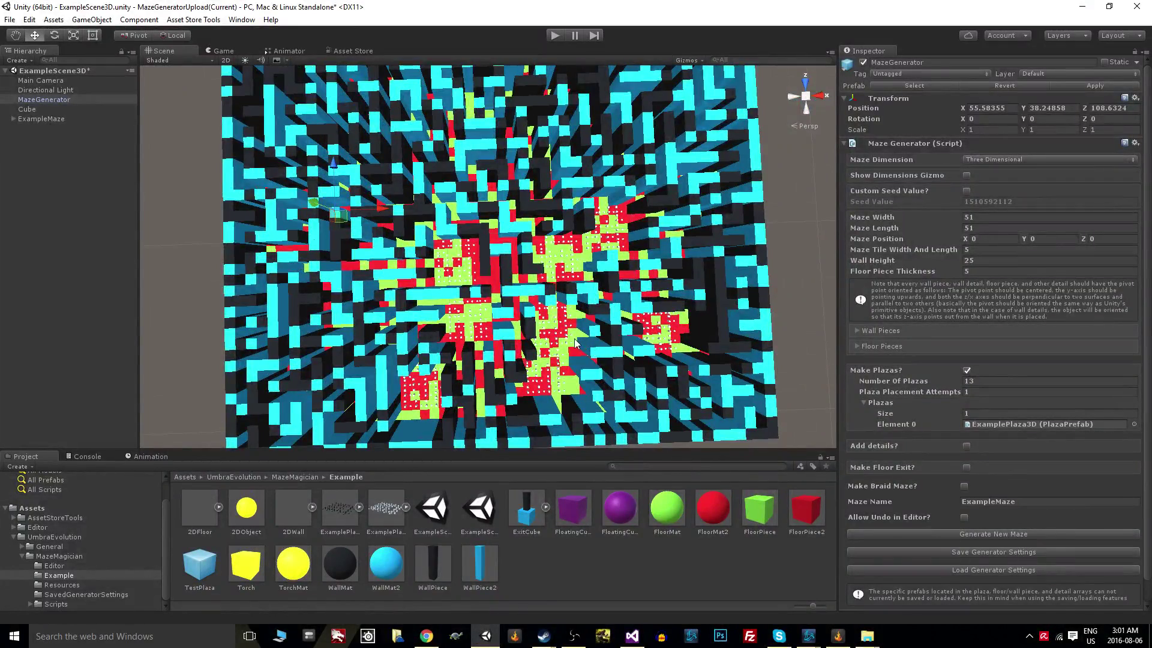
{"action": "middle_click_drag", "start_coordinate": [574, 343], "coordinate": [504, 417]}
{"action": "middle_click_drag", "start_coordinate": [613, 402], "coordinate": [408, 482]}
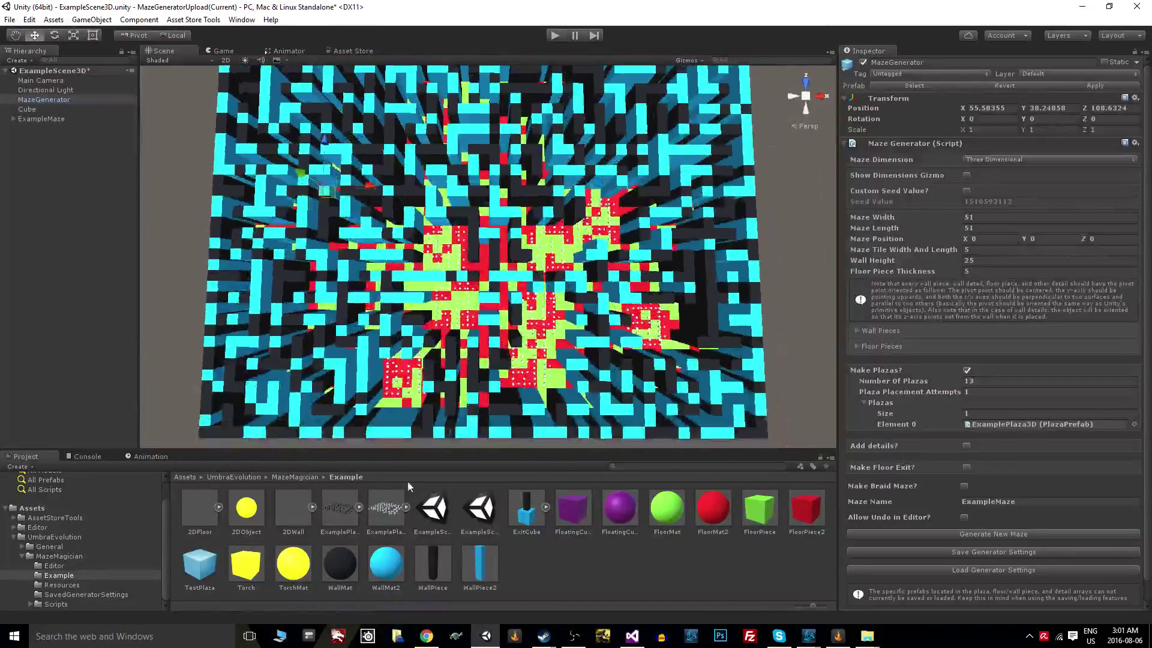
{"action": "middle_click_drag", "start_coordinate": [464, 300], "coordinate": [498, 288]}
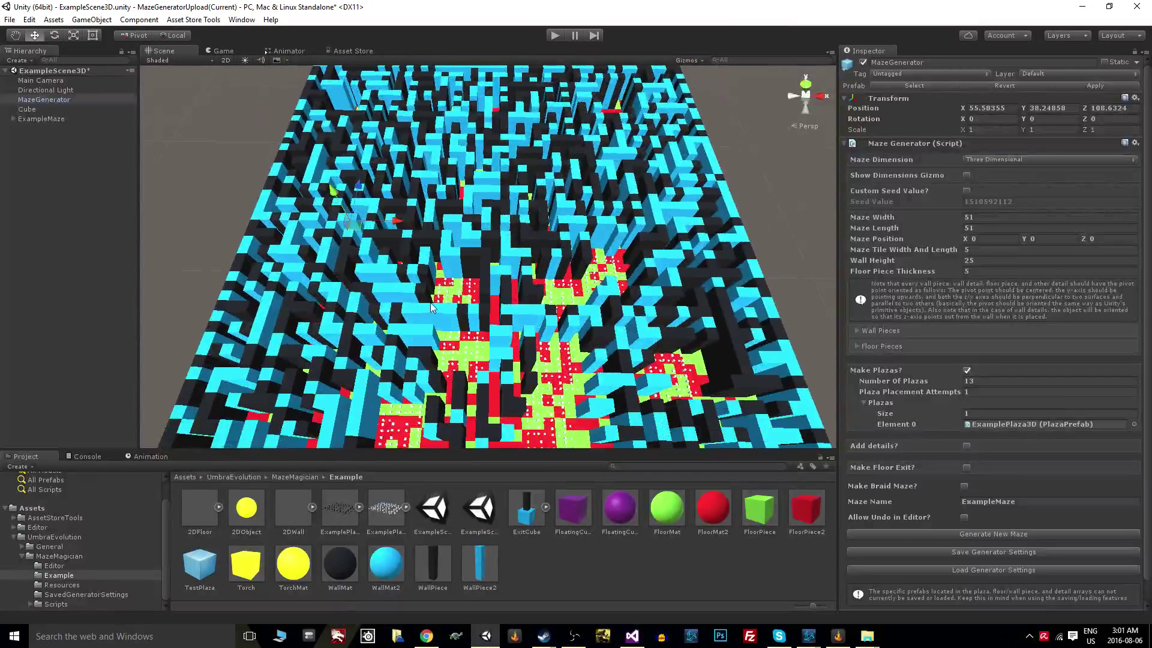
{"action": "scroll", "coordinate": [431, 307], "scroll_direction": "up", "scroll_amount": 5}
{"action": "middle_click_drag", "start_coordinate": [431, 367], "coordinate": [459, 369]}
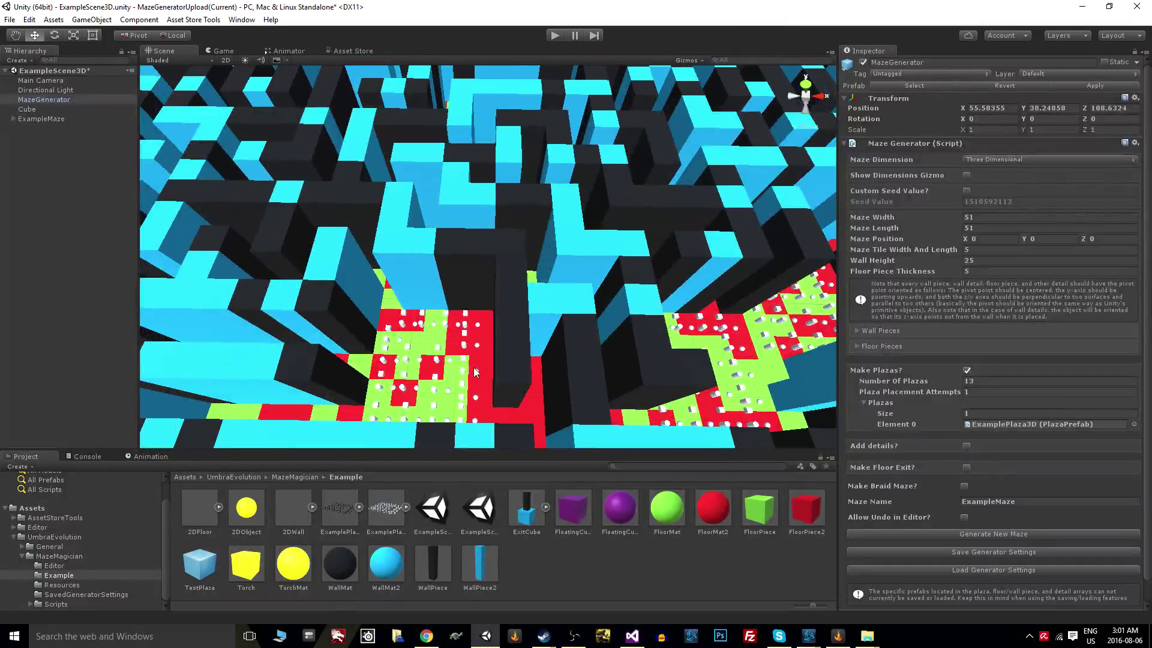
Inspect the ExamplePlaza2D prefab's transform and plaza settings, and view the scene briefly in 2D before returning to 3D
{"action": "left_click", "coordinate": [334, 514]}
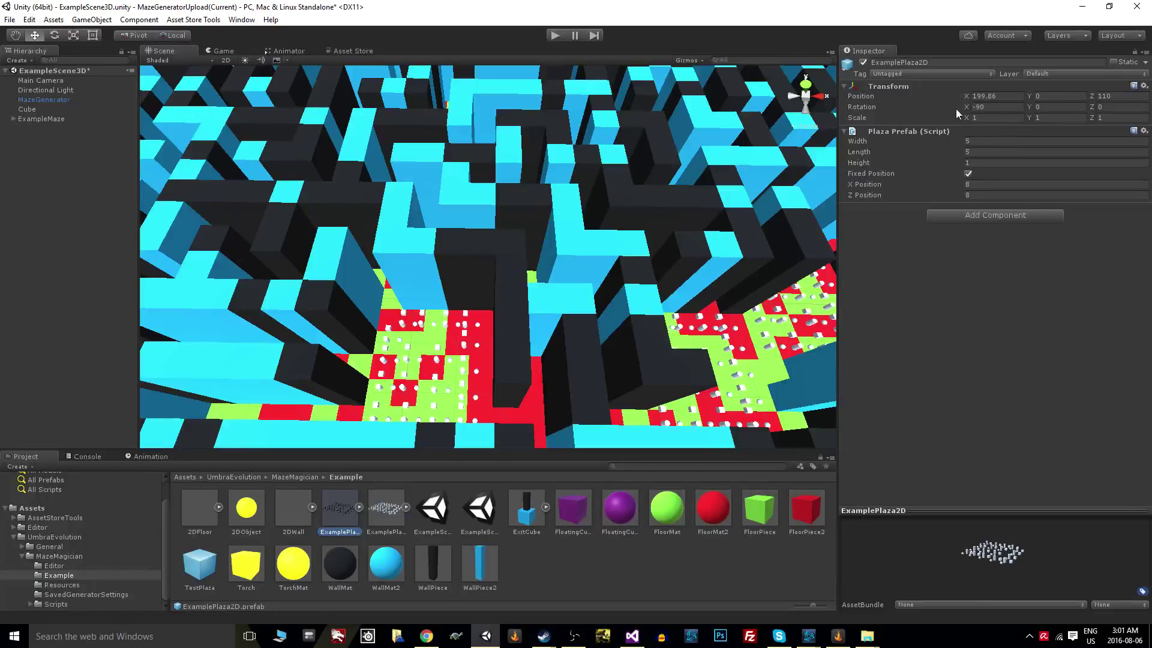
{"action": "left_click", "coordinate": [226, 61]}
{"action": "key", "text": "t"}
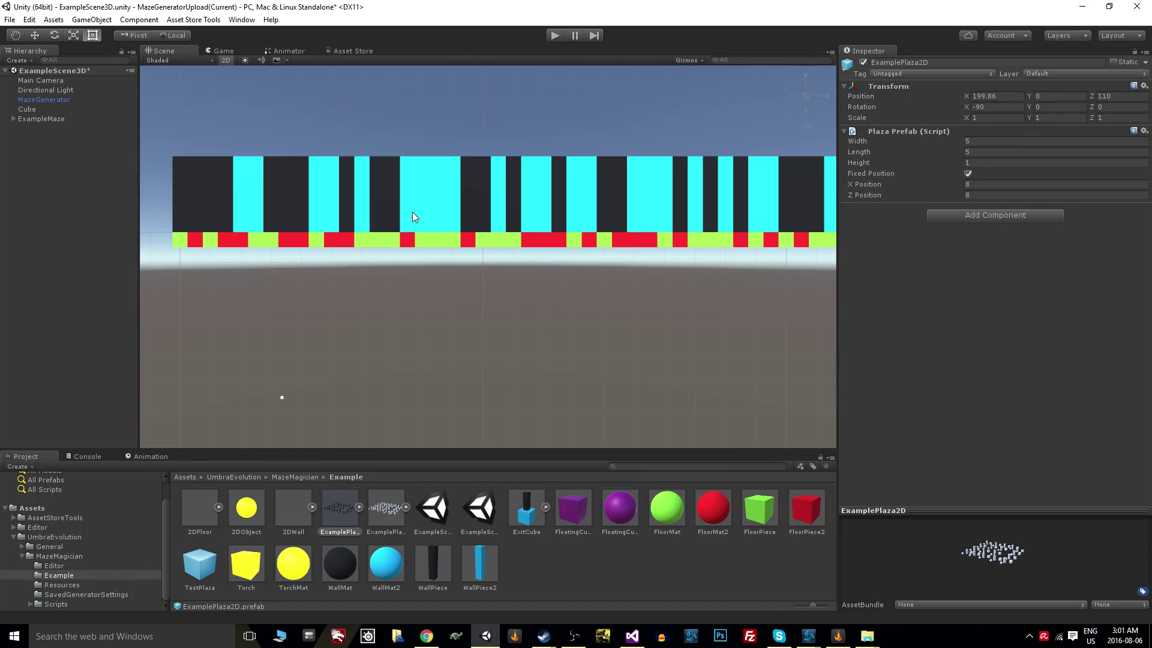
{"action": "left_click", "coordinate": [225, 60]}
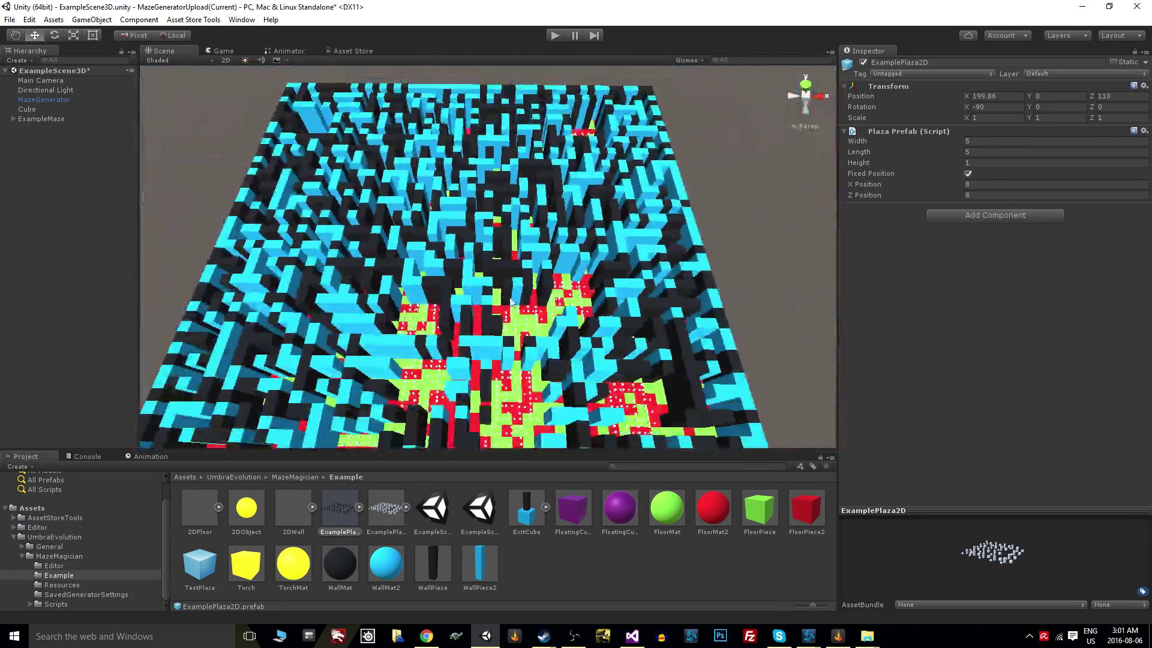